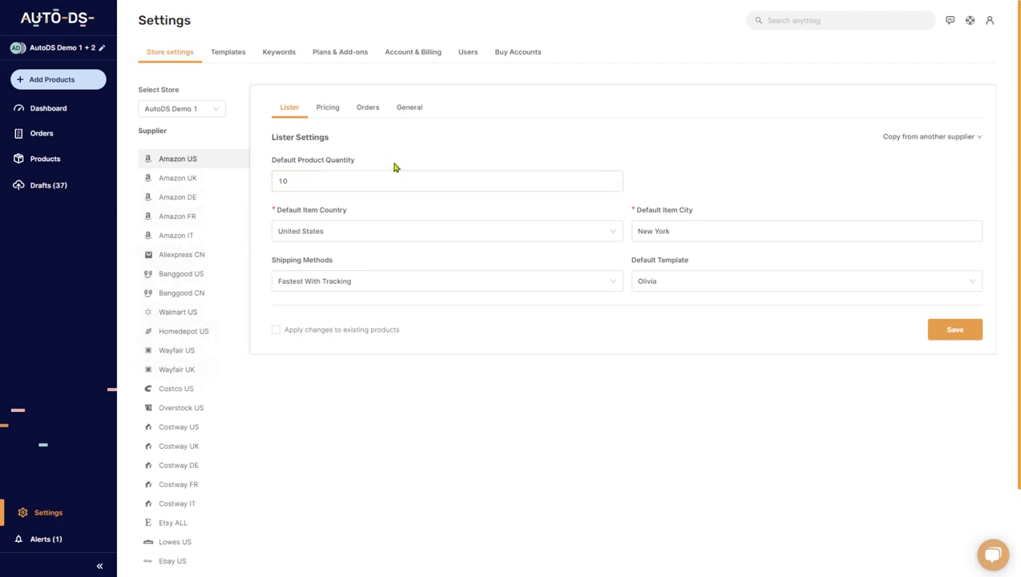
Review the stores that can be selected and the suppliers offered for adding, without switching store or adding a supplier.
{"action": "left_click", "coordinate": [172, 112]}
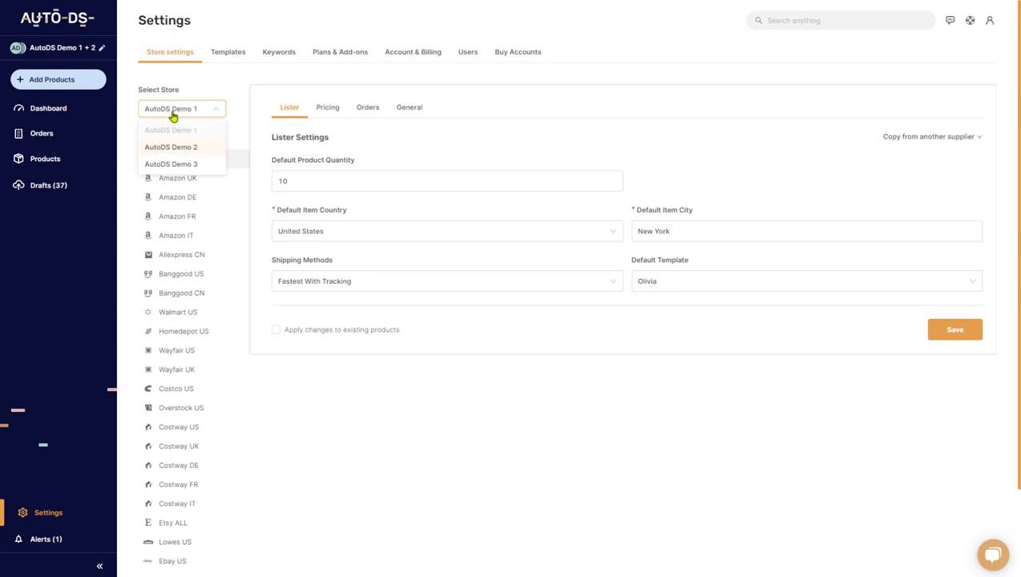
{"action": "left_click", "coordinate": [174, 112]}
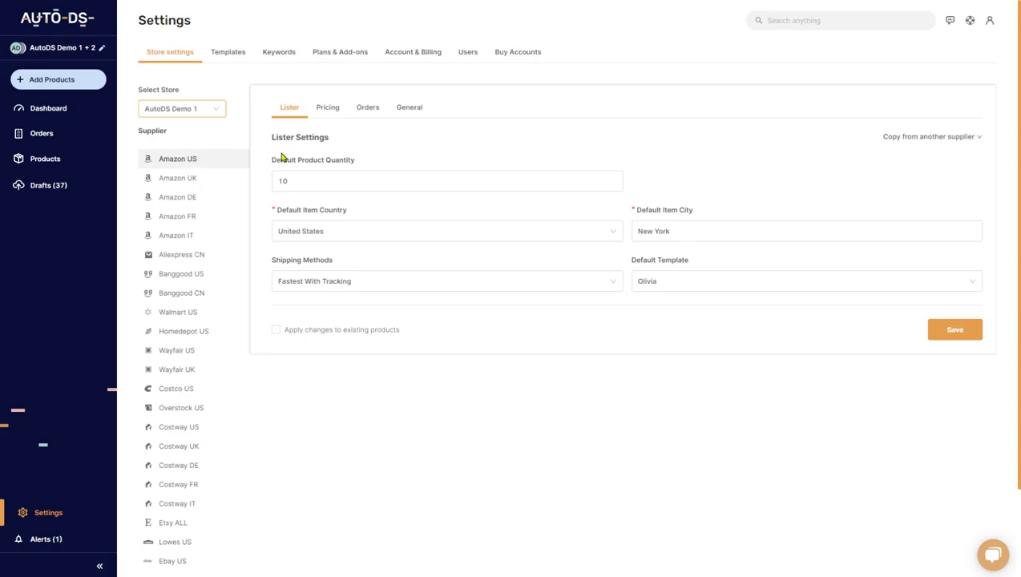
{"action": "scroll", "coordinate": [217, 175], "scroll_direction": "down", "scroll_amount": 2}
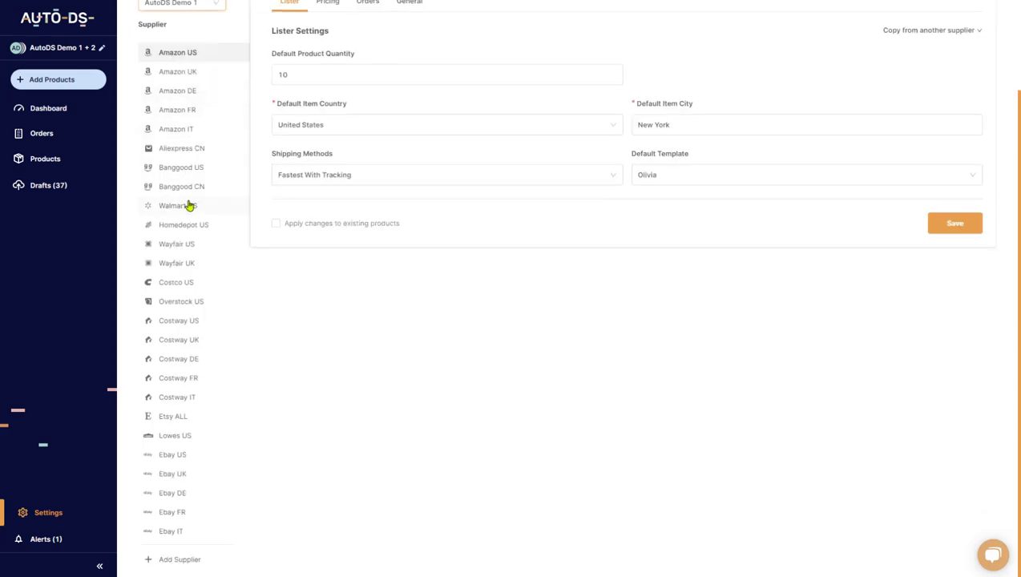
{"action": "left_click", "coordinate": [170, 564]}
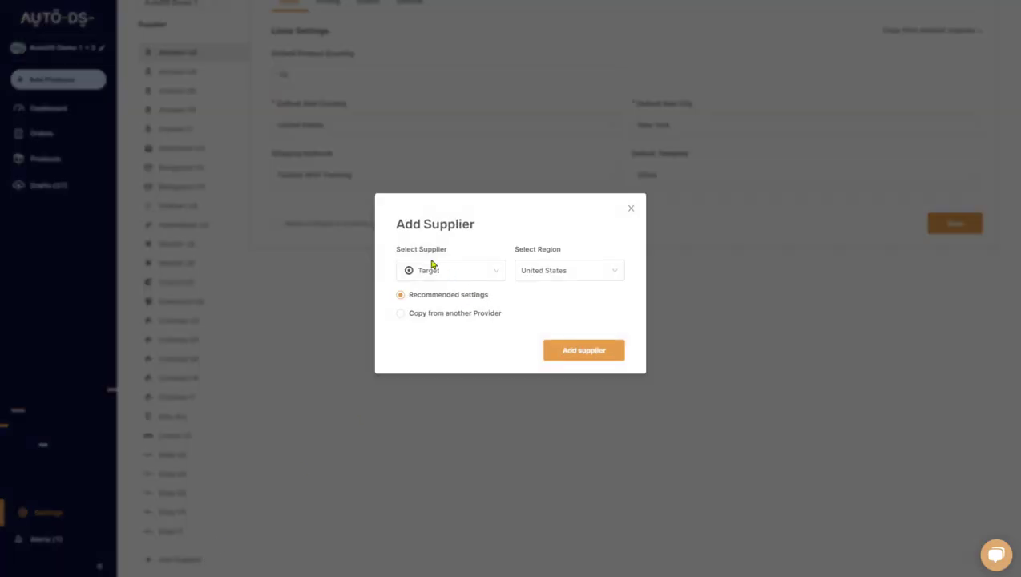
{"action": "left_click", "coordinate": [461, 272]}
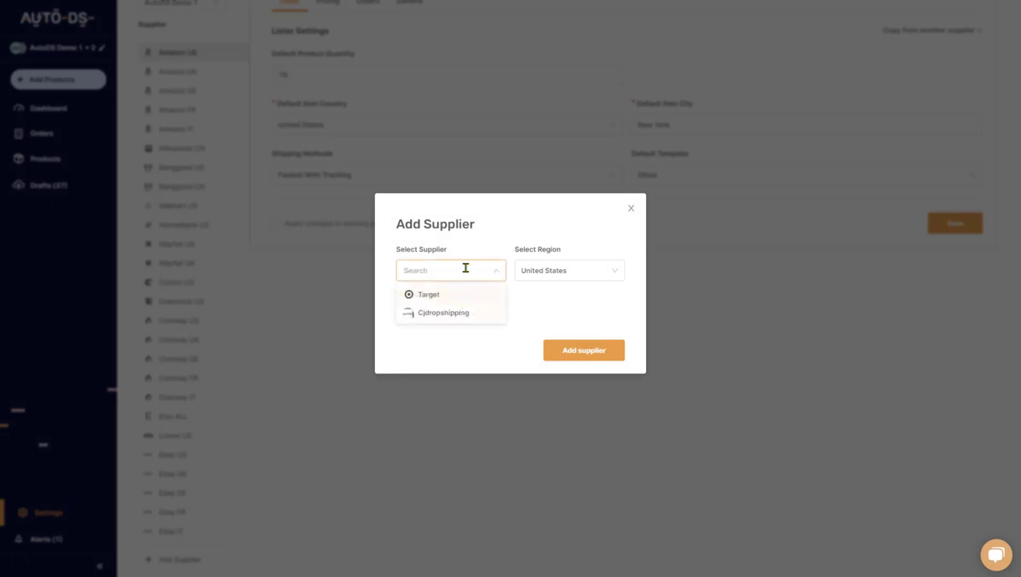
{"action": "key", "text": "Return"}
{"action": "left_click", "coordinate": [630, 208]}
{"action": "scroll", "coordinate": [214, 213], "scroll_direction": "up", "scroll_amount": 3}
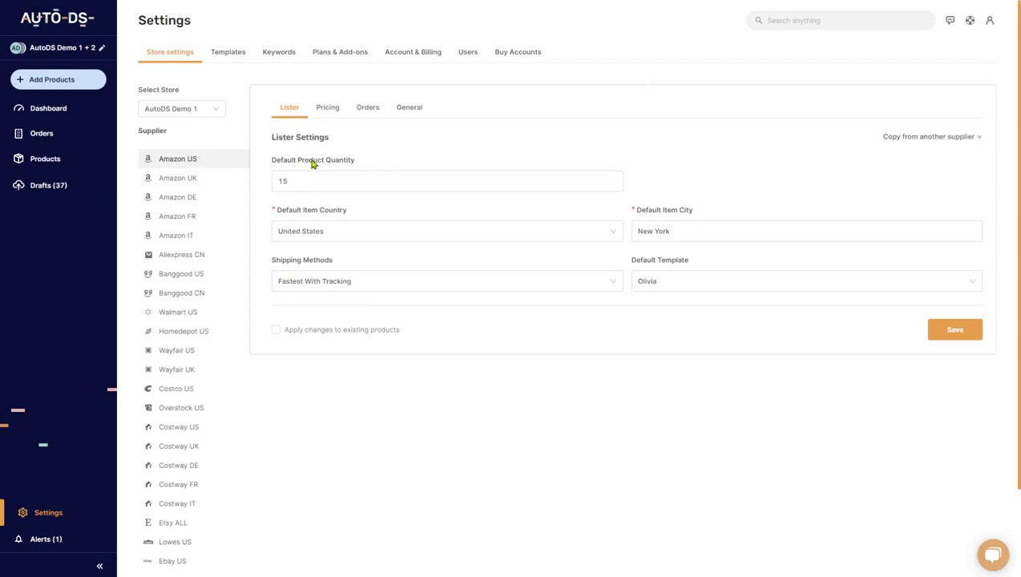
Set the Amazon US default product quantity to 5 and check the default item country and city.
{"action": "double_click", "coordinate": [275, 180]}
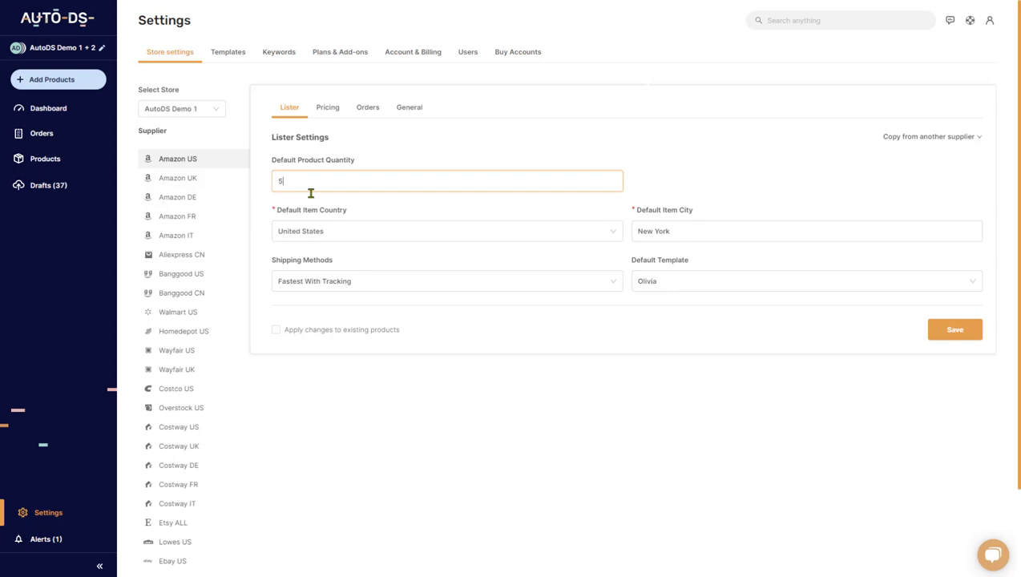
{"action": "left_click", "coordinate": [327, 231]}
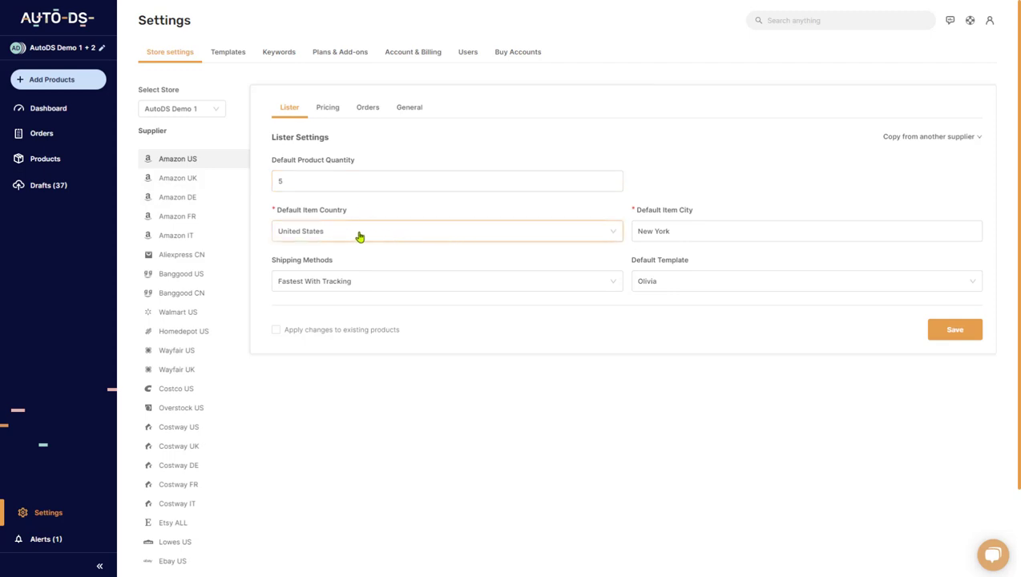
{"action": "left_click", "coordinate": [345, 236]}
{"action": "left_click", "coordinate": [426, 238]}
{"action": "left_click", "coordinate": [694, 231]}
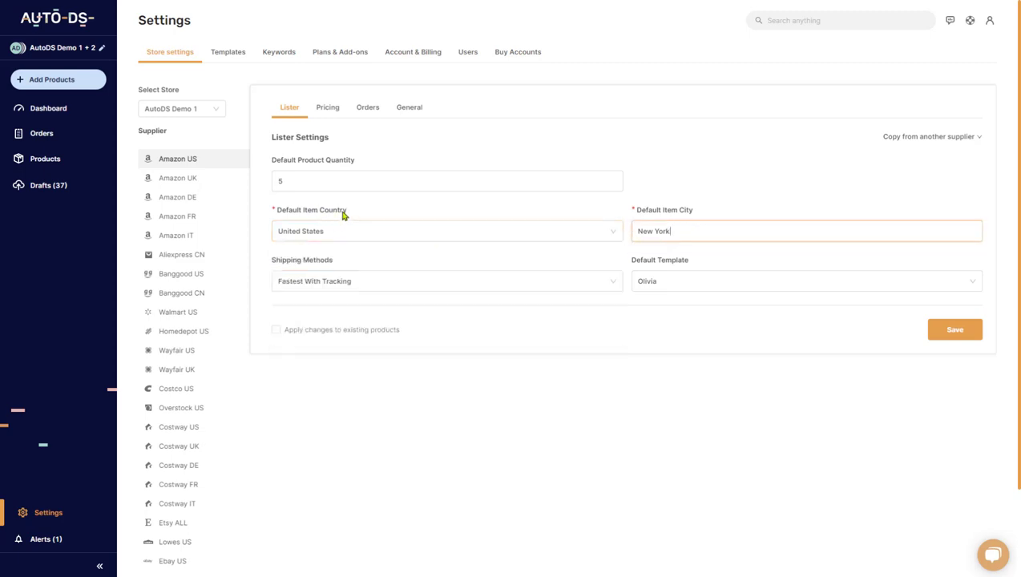
{"action": "left_click_drag", "start_coordinate": [699, 231], "coordinate": [631, 229]}
{"action": "left_click", "coordinate": [663, 231]}
Select Fastest With Tracking as the shipping method and check the default template choices.
{"action": "left_click", "coordinate": [451, 290]}
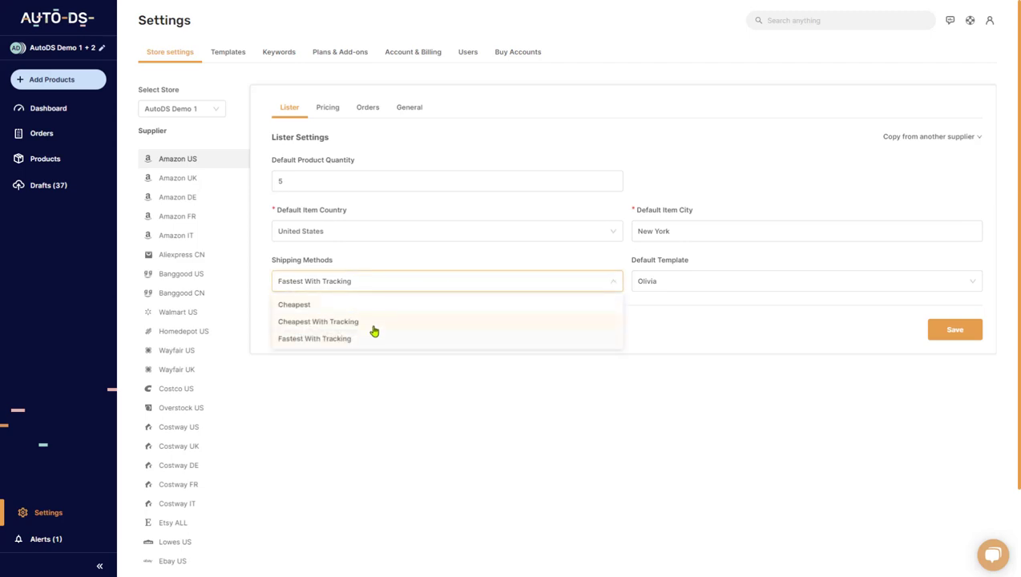
{"action": "left_click", "coordinate": [360, 346]}
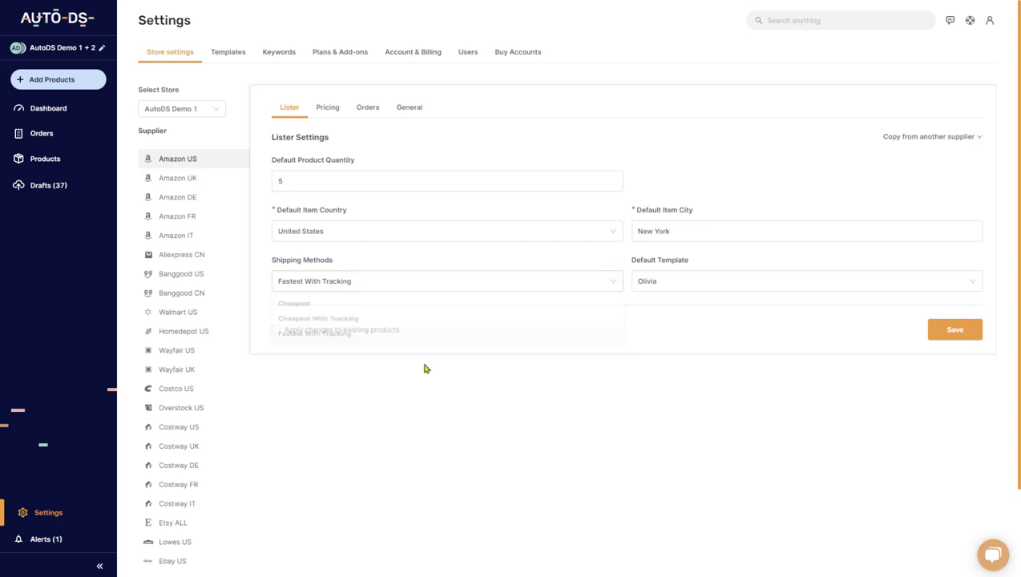
{"action": "left_click", "coordinate": [680, 287]}
{"action": "left_click", "coordinate": [673, 284]}
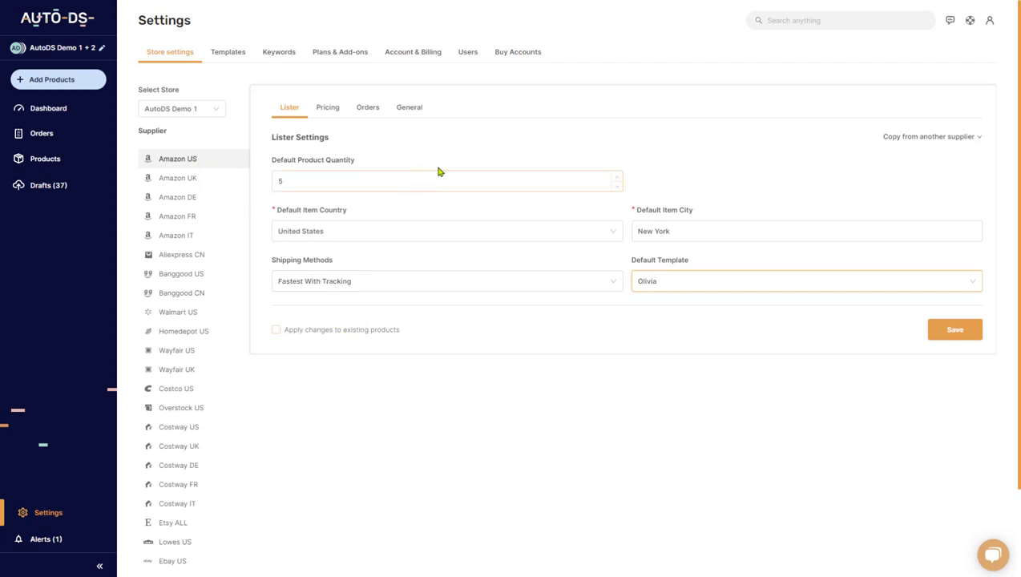
Set the Amazon US pricing breakeven to 20% and turn off Dynamic profit.
{"action": "left_click", "coordinate": [327, 113]}
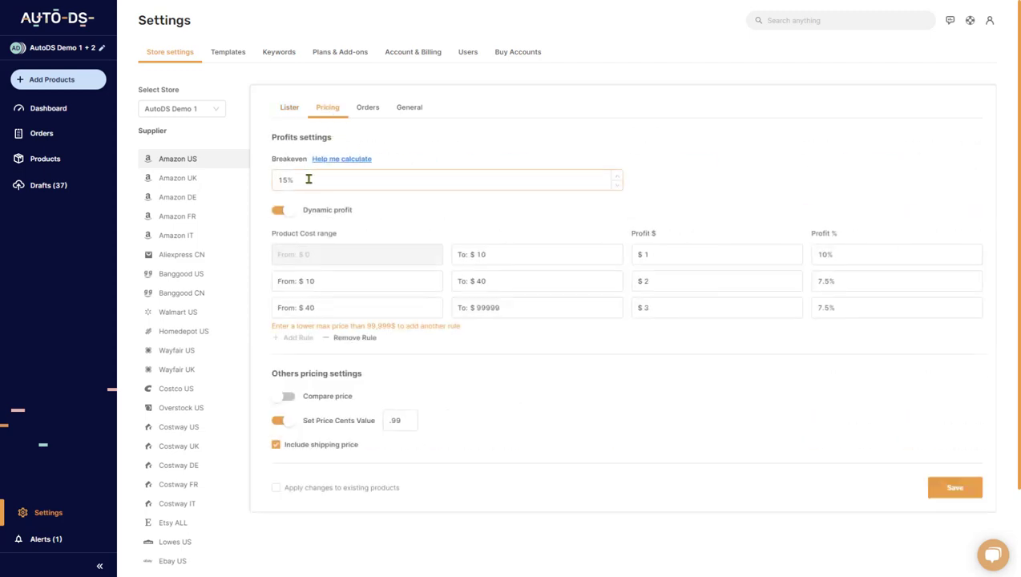
{"action": "left_click_drag", "start_coordinate": [310, 177], "coordinate": [270, 181]}
{"action": "left_click_drag", "start_coordinate": [306, 182], "coordinate": [257, 188]}
{"action": "left_click", "coordinate": [287, 214]}
{"action": "left_click", "coordinate": [287, 215]}
{"action": "left_click", "coordinate": [287, 215]}
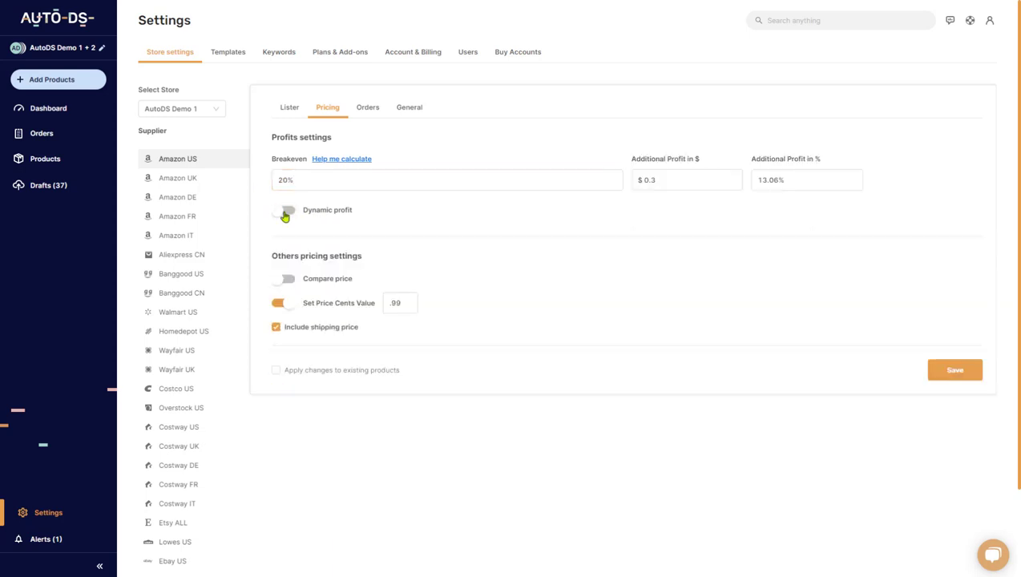
Turn on Dynamic profit and set the first rule to costs up to $100 with $5 and 15% profit.
{"action": "left_click", "coordinate": [284, 213]}
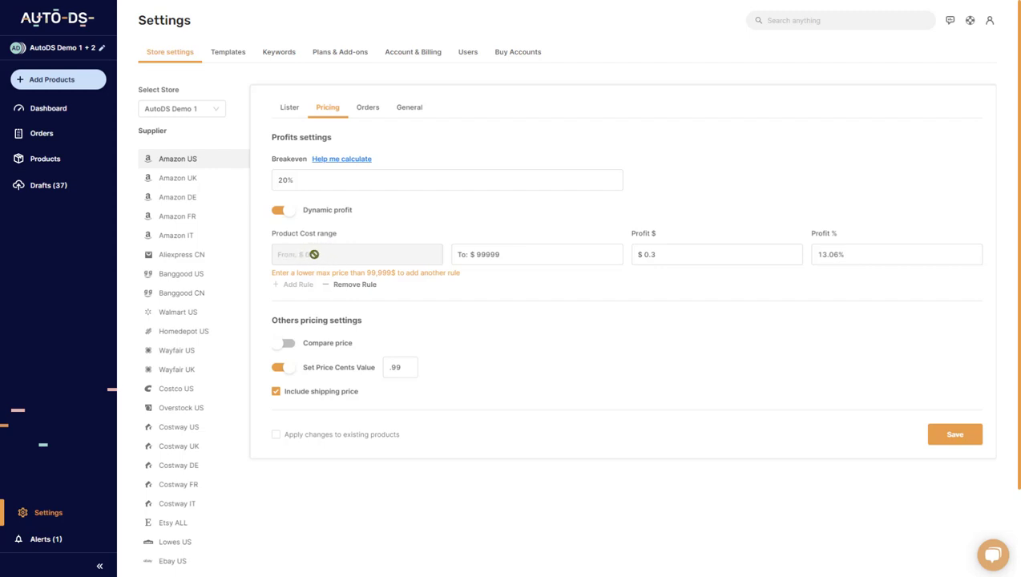
{"action": "left_click_drag", "start_coordinate": [517, 254], "coordinate": [393, 256]}
{"action": "type", "text": "100"}
{"action": "left_click", "coordinate": [653, 247]}
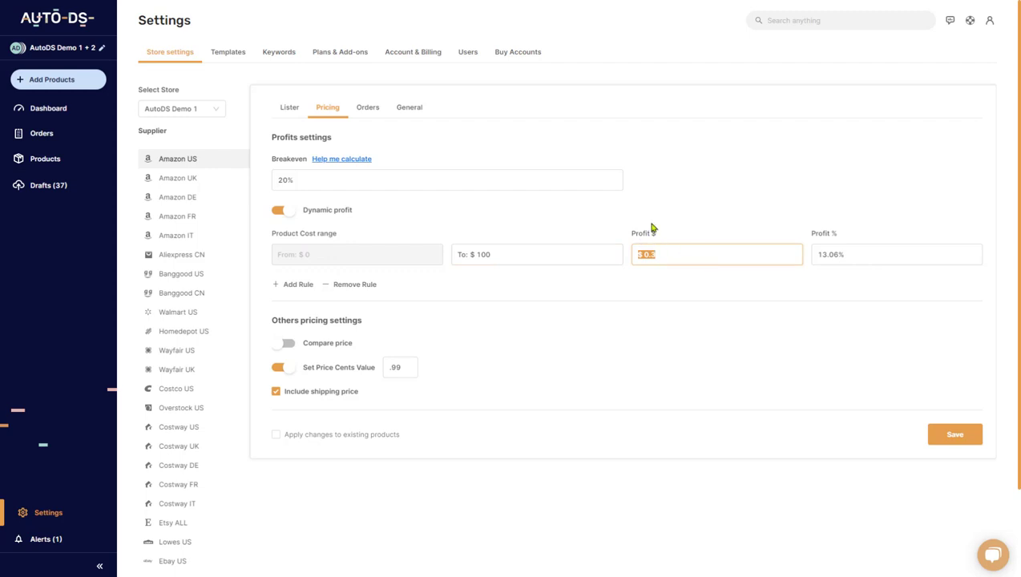
{"action": "type", "text": "5"}
{"action": "left_click", "coordinate": [943, 255]}
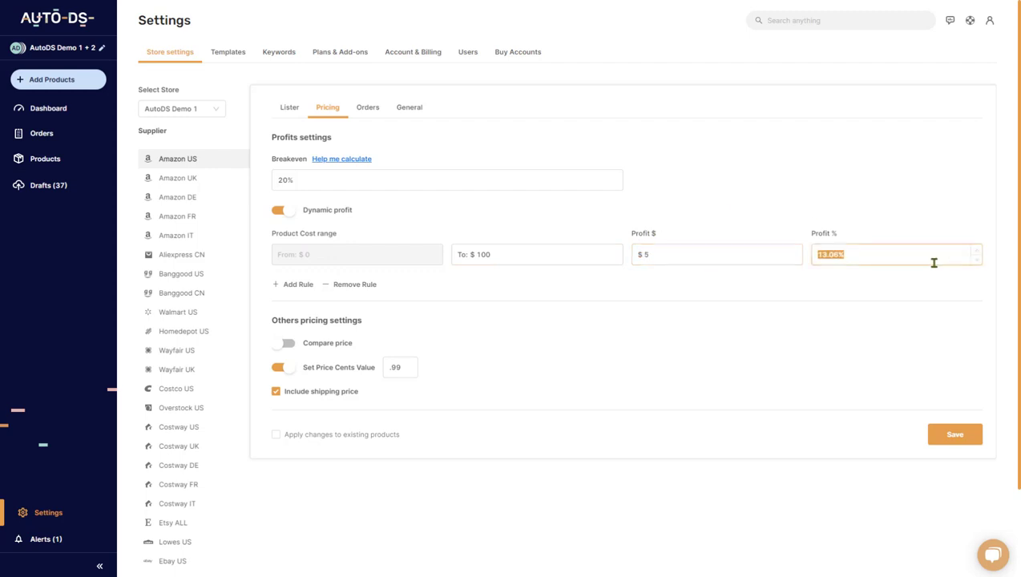
{"action": "type", "text": "15"}
Add a second profit rule for costs from $100 to $200 with $10 and 13% profit.
{"action": "left_click", "coordinate": [298, 285]}
{"action": "left_click", "coordinate": [373, 289]}
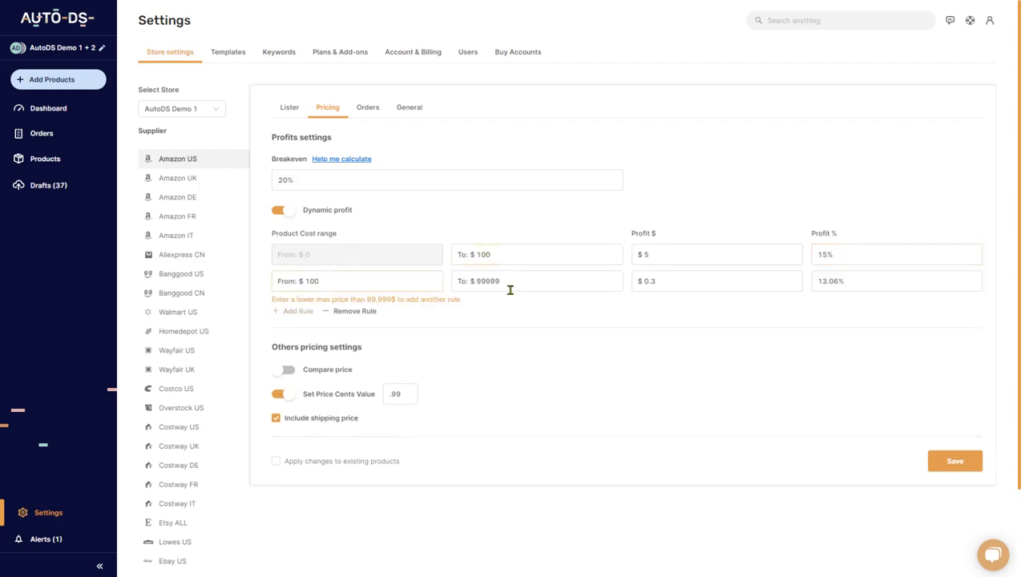
{"action": "left_click_drag", "start_coordinate": [510, 287], "coordinate": [421, 281]}
{"action": "type", "text": "200"}
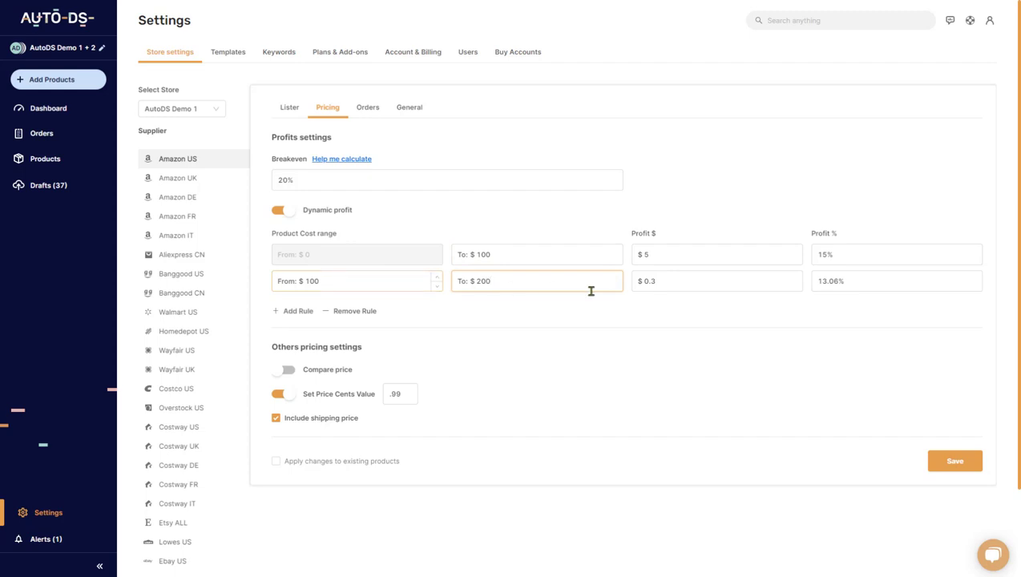
{"action": "left_click_drag", "start_coordinate": [789, 281], "coordinate": [547, 280]}
{"action": "type", "text": "10"}
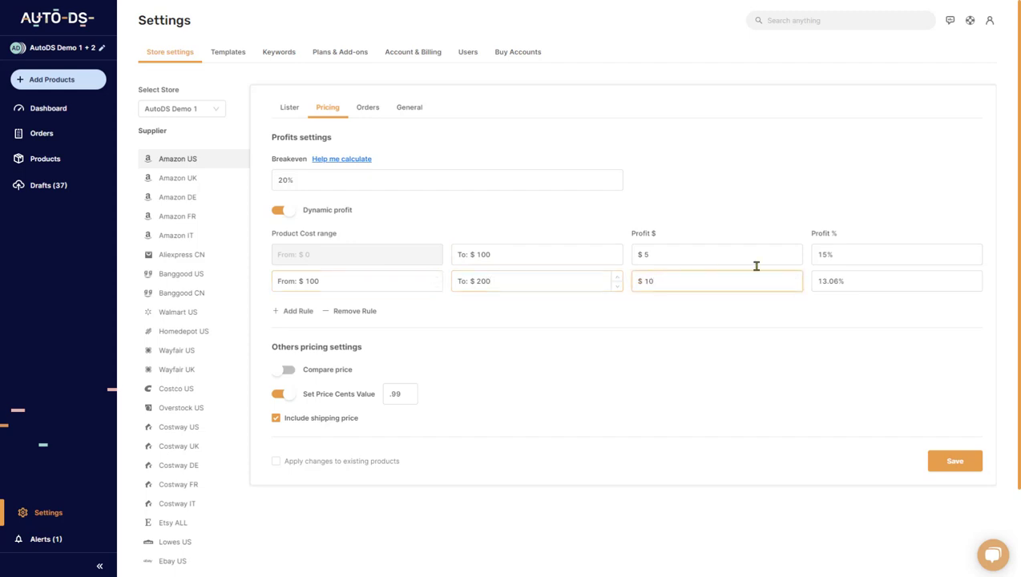
{"action": "left_click_drag", "start_coordinate": [837, 280], "coordinate": [794, 273]}
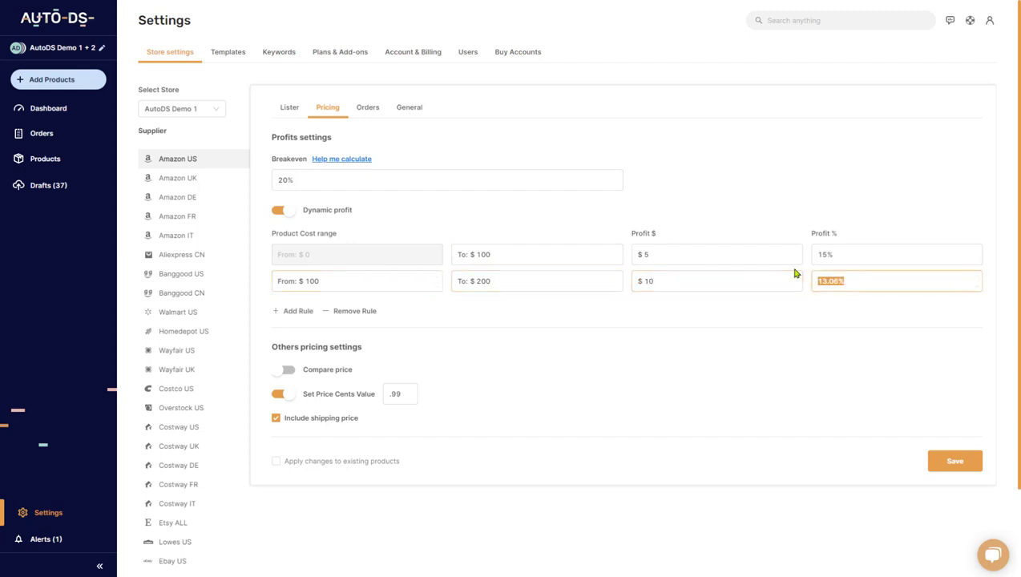
{"action": "type", "text": "13"}
Add a third profit rule covering product costs from $200 to $250.
{"action": "left_click", "coordinate": [293, 311]}
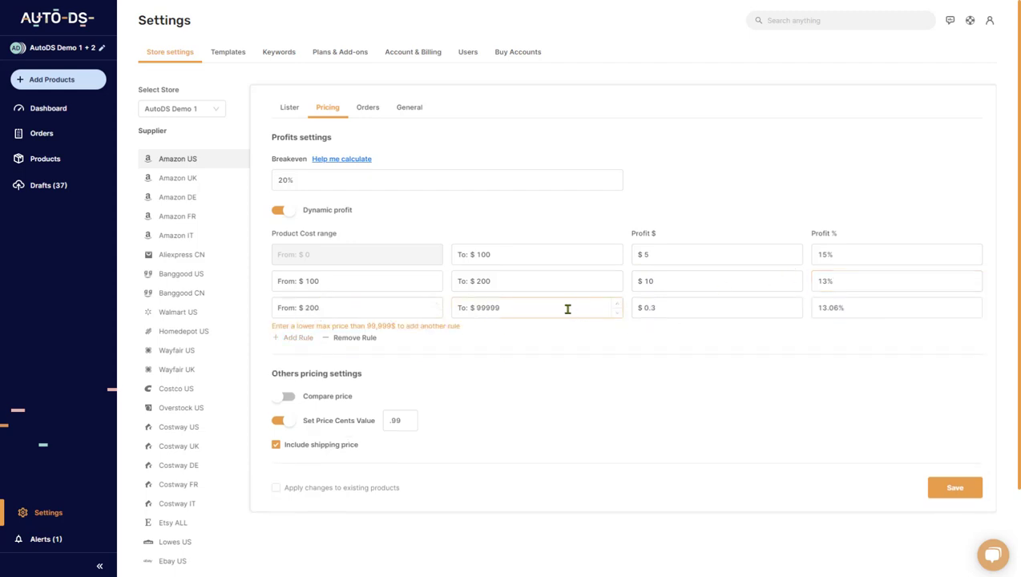
{"action": "left_click_drag", "start_coordinate": [567, 305], "coordinate": [438, 305]}
{"action": "type", "text": "250"}
{"action": "key", "text": "Tab"}
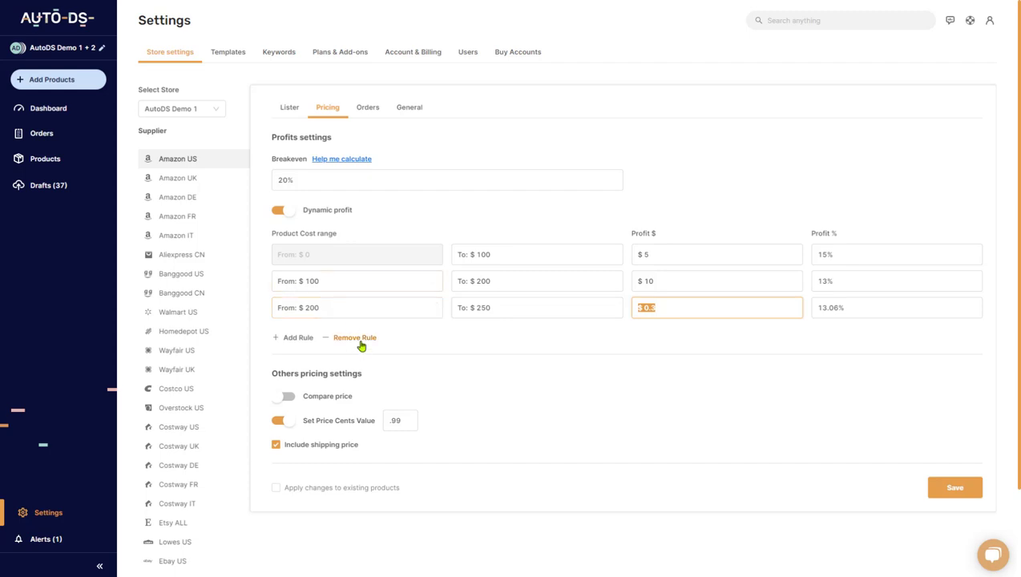
Remove the second and third profit rules and turn Dynamic profit off.
{"action": "left_click", "coordinate": [361, 340]}
{"action": "left_click", "coordinate": [359, 312]}
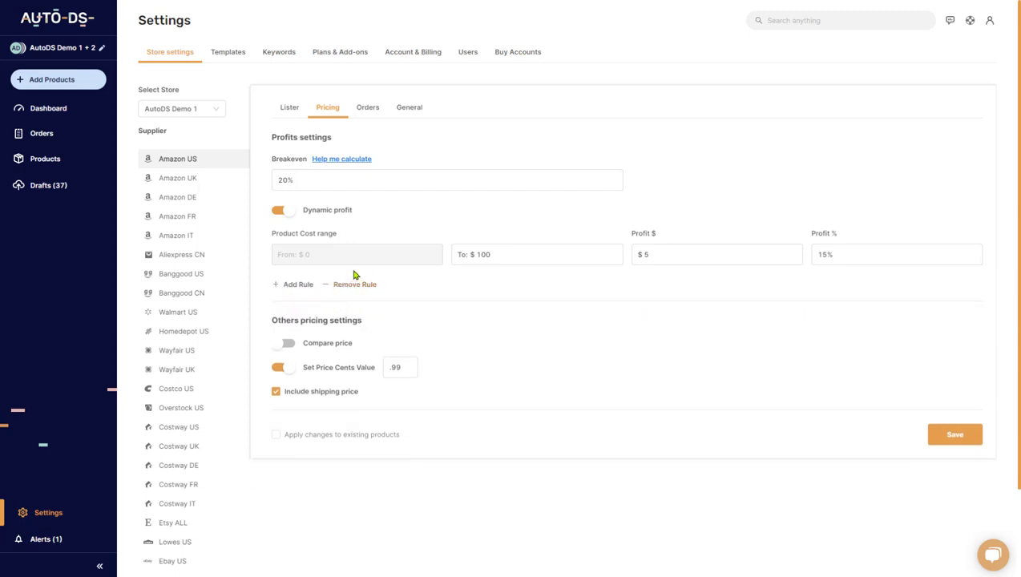
{"action": "left_click", "coordinate": [335, 211]}
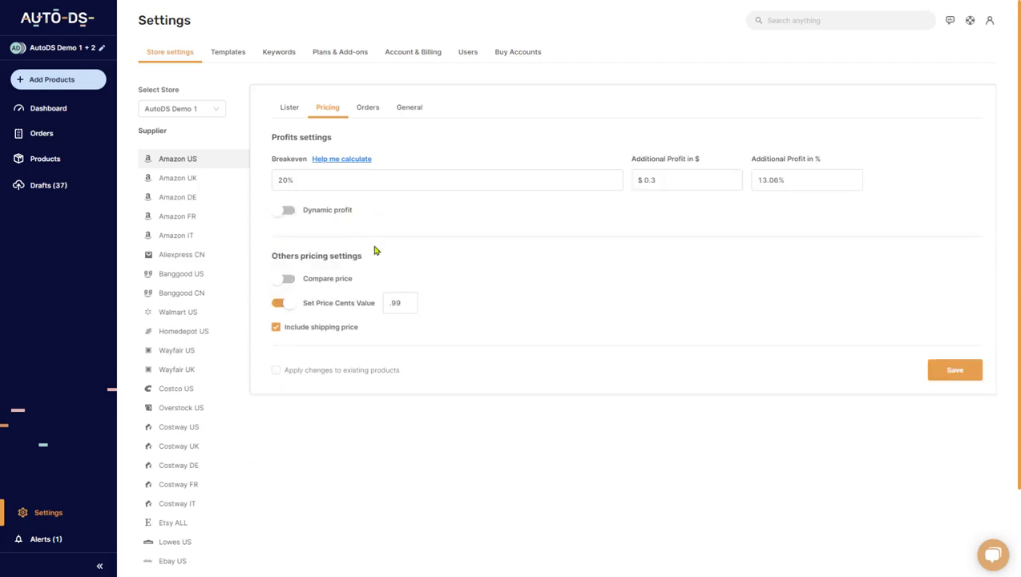
{"action": "left_click", "coordinate": [289, 212]}
{"action": "left_click", "coordinate": [289, 212]}
Enable Compare price in the other pricing settings and open the Orders settings for Amazon US.
{"action": "left_click", "coordinate": [289, 279]}
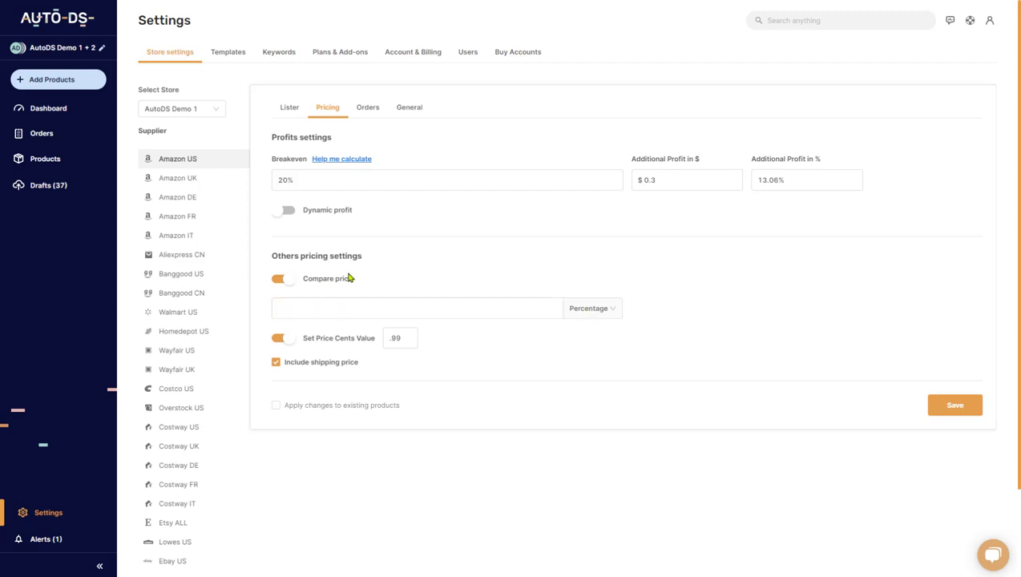
{"action": "scroll", "coordinate": [345, 285], "scroll_direction": "down", "scroll_amount": 1}
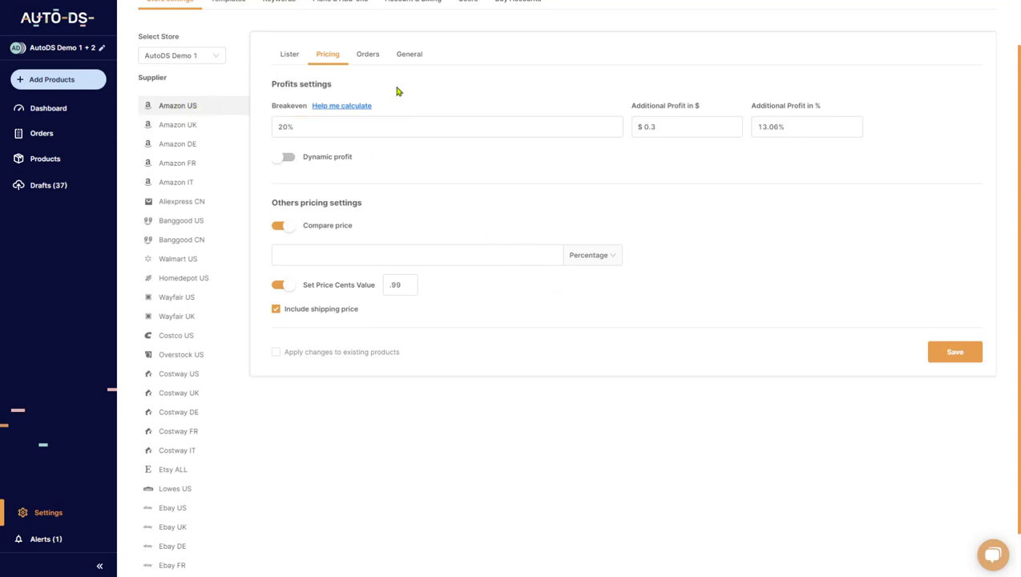
{"action": "left_click", "coordinate": [369, 58]}
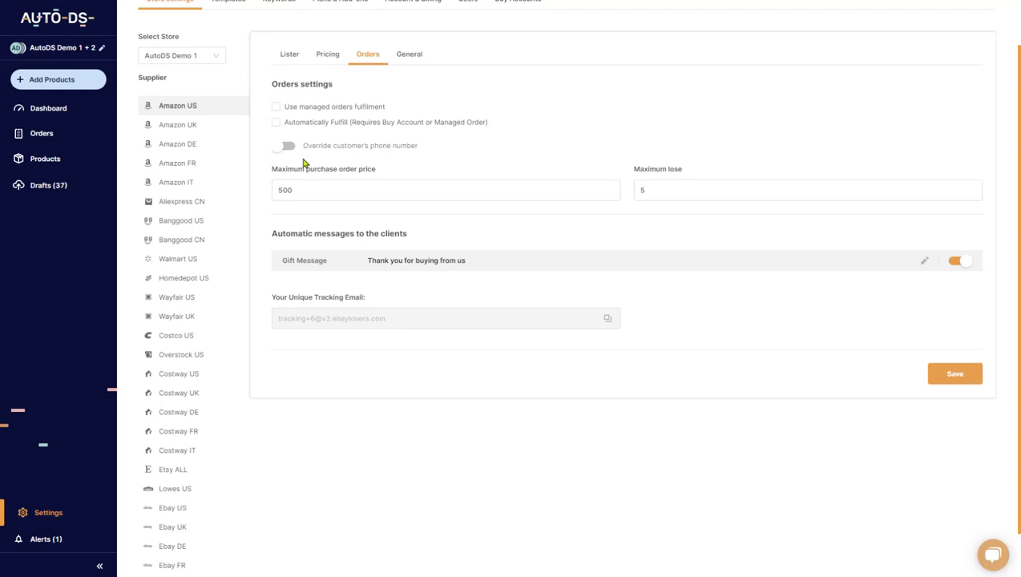
Try overriding the customer's phone number by entering a replacement phone number, and switch the override back off.
{"action": "left_click", "coordinate": [290, 147]}
{"action": "left_click", "coordinate": [451, 143]}
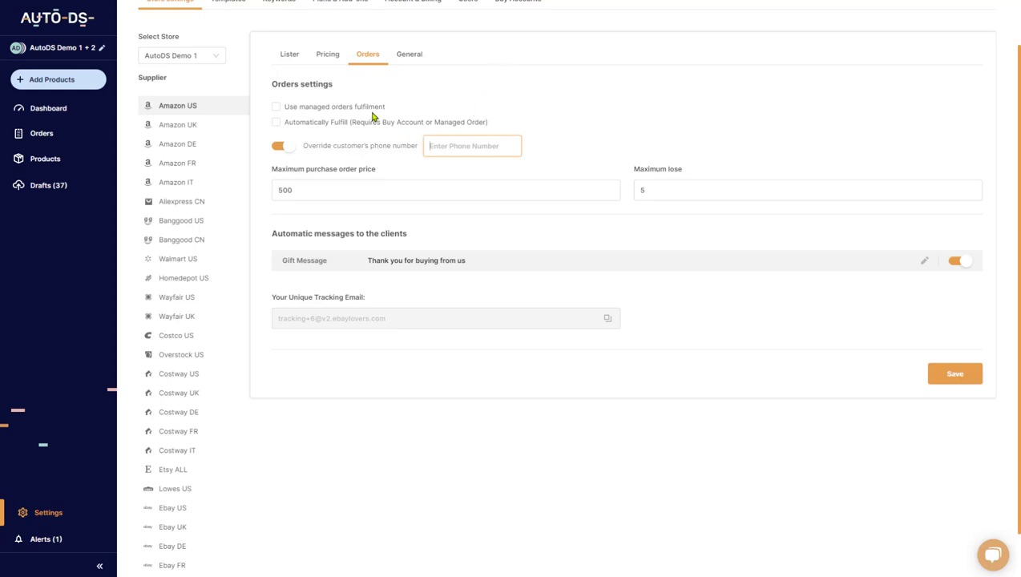
{"action": "type", "text": "99999999999"}
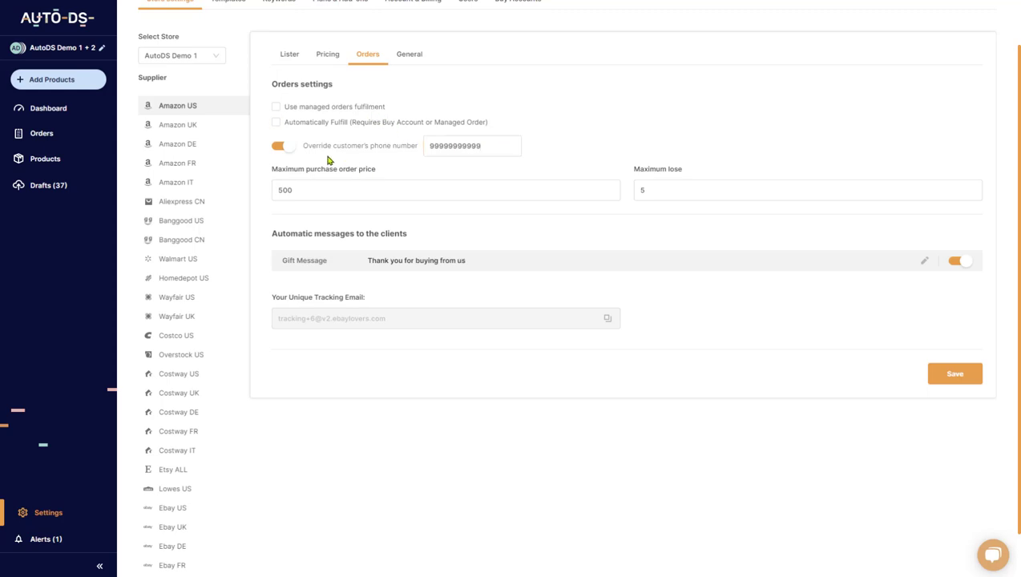
{"action": "left_click", "coordinate": [288, 151]}
Set the maximum purchase order price to 250.
{"action": "left_click", "coordinate": [303, 189]}
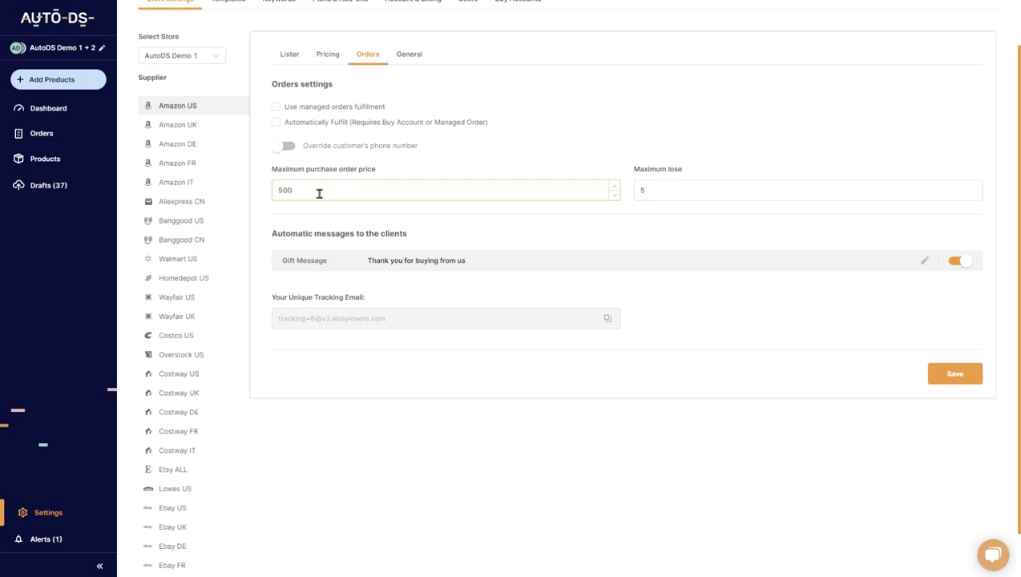
{"action": "double_click", "coordinate": [319, 191]}
{"action": "type", "text": "250"}
{"action": "key", "text": "Tab"}
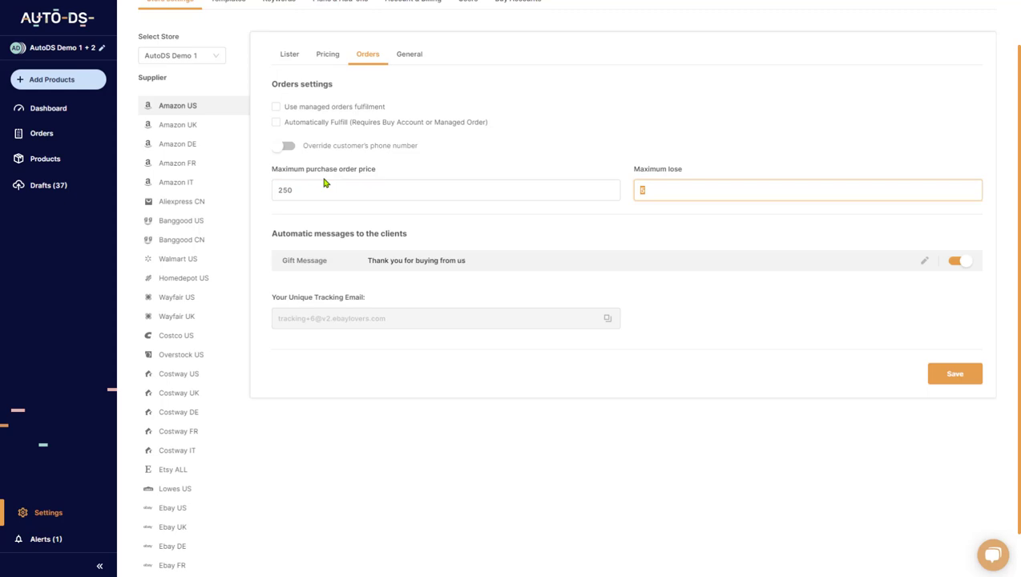
{"action": "double_click", "coordinate": [272, 185]}
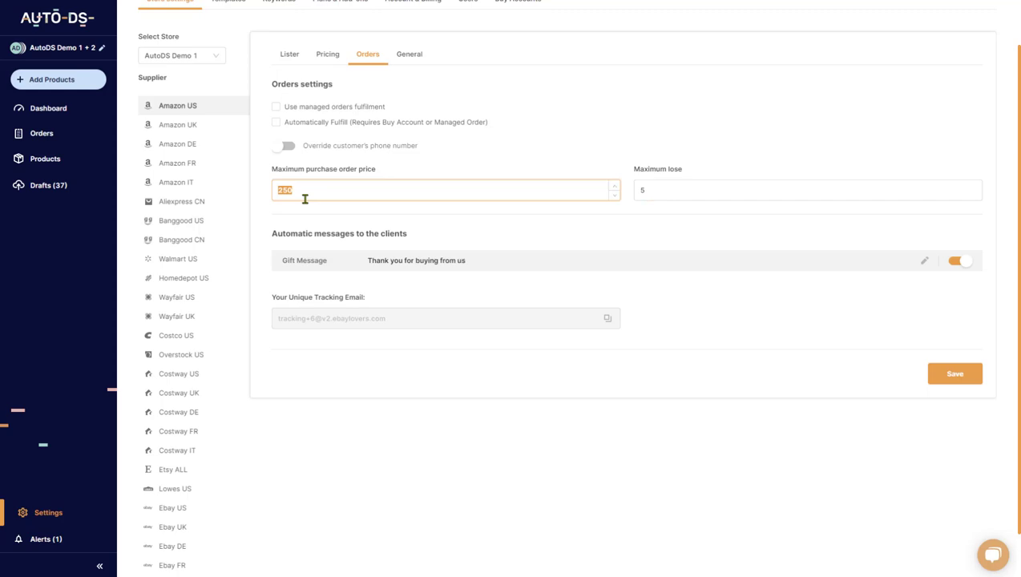
Set the Maximum lose value for orders to 4.
{"action": "left_click", "coordinate": [661, 191]}
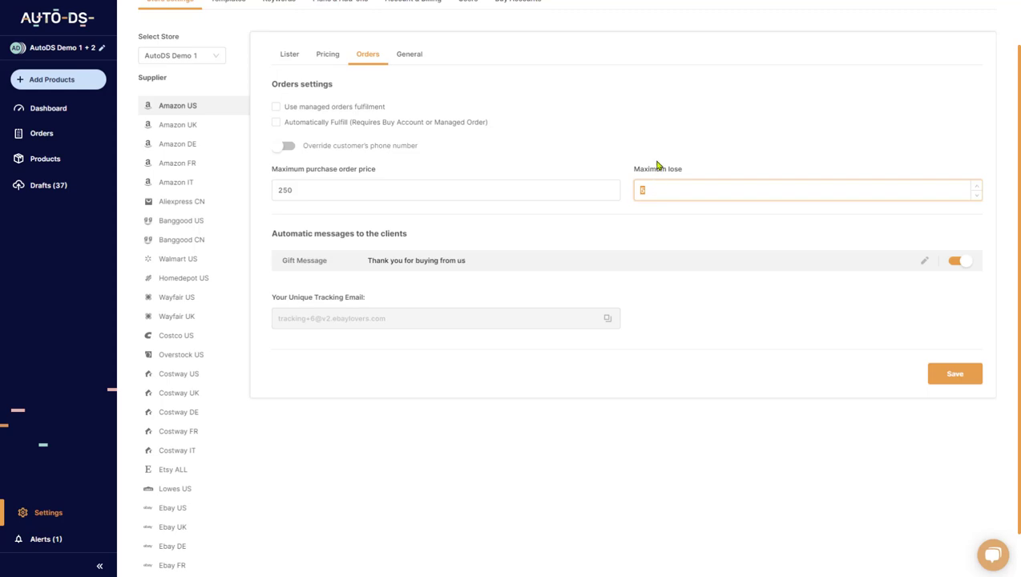
{"action": "type", "text": "4"}
{"action": "left_click", "coordinate": [469, 240]}
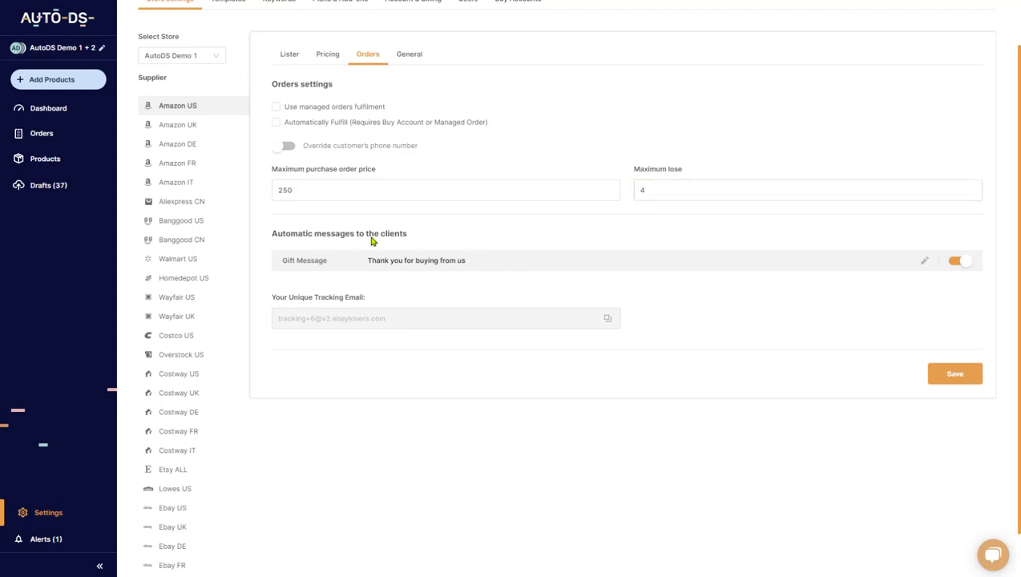
Replace the automatic gift message with "Thank you for buying from our shop, please leave a positive feedback" and save it.
{"action": "left_click", "coordinate": [924, 261]}
{"action": "left_click_drag", "start_coordinate": [434, 232], "coordinate": [326, 124]}
{"action": "left_click", "coordinate": [431, 232]}
{"action": "type", "text": "Th"}
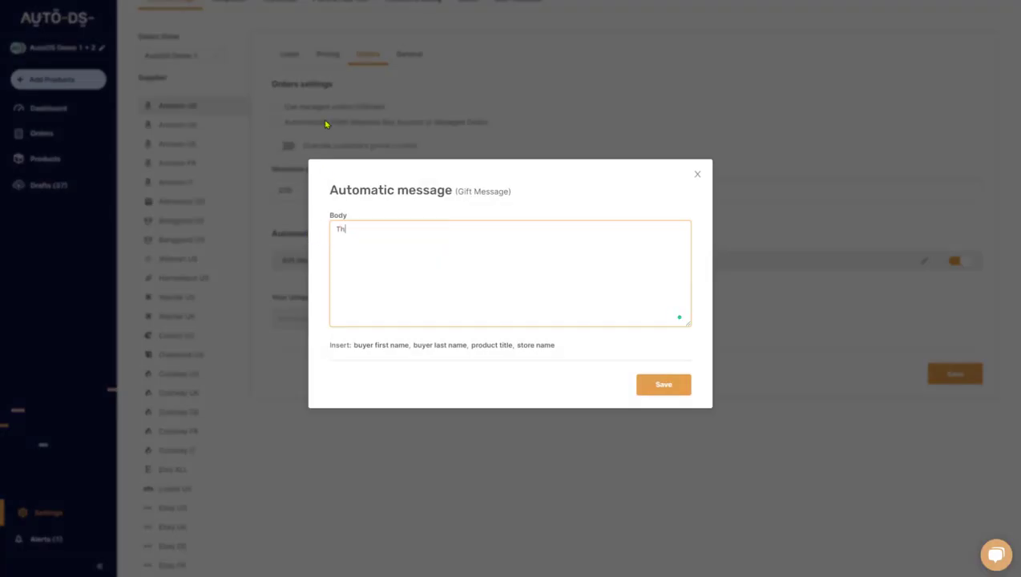
{"action": "type", "text": "ank you for buying from our sh"}
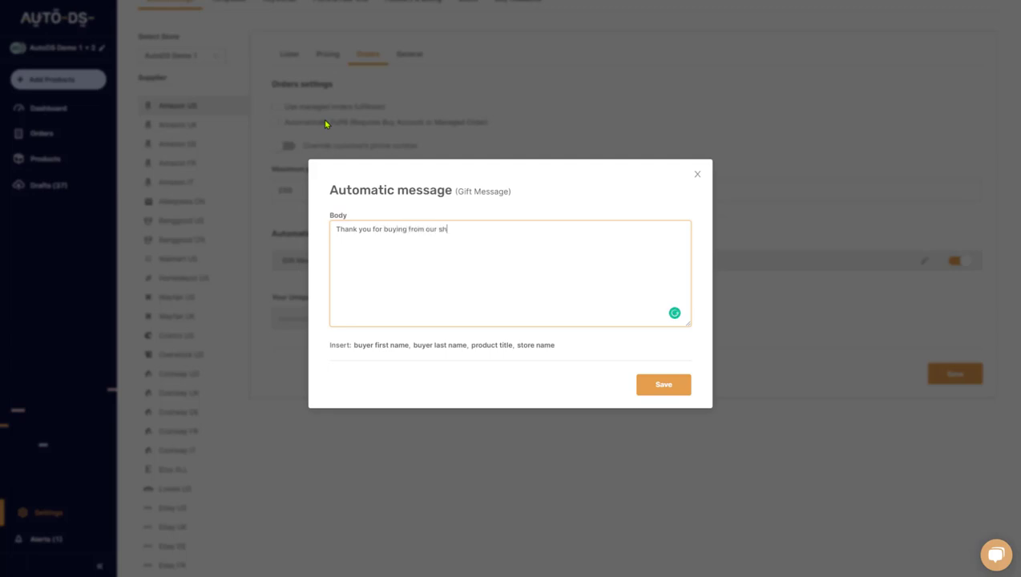
{"action": "type", "text": "op, please leave a positive feedback"}
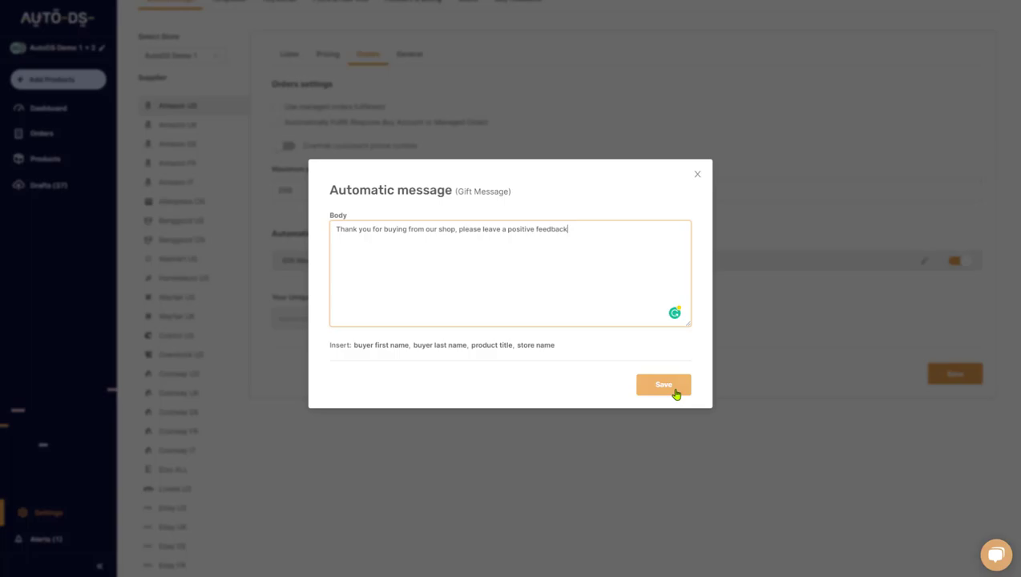
{"action": "left_click", "coordinate": [637, 377]}
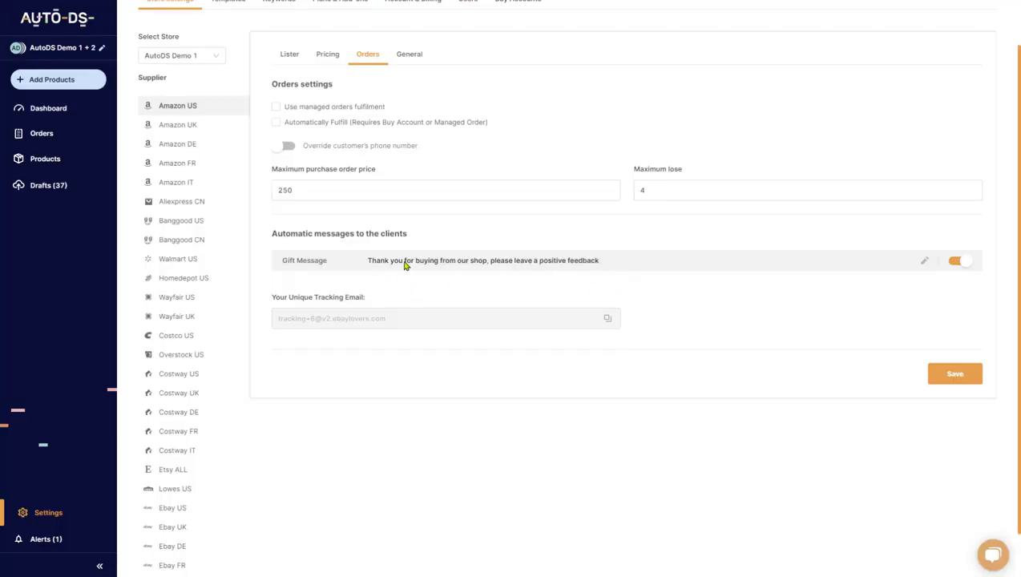
Open the General settings for the Amazon US supplier.
{"action": "scroll", "coordinate": [449, 297], "scroll_direction": "down", "scroll_amount": 1}
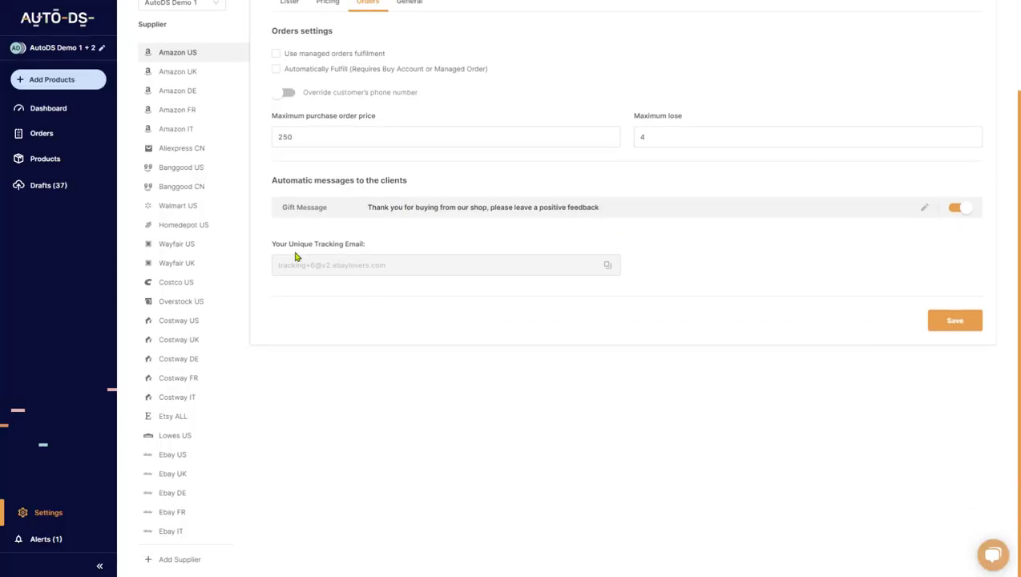
{"action": "scroll", "coordinate": [393, 264], "scroll_direction": "up", "scroll_amount": 1}
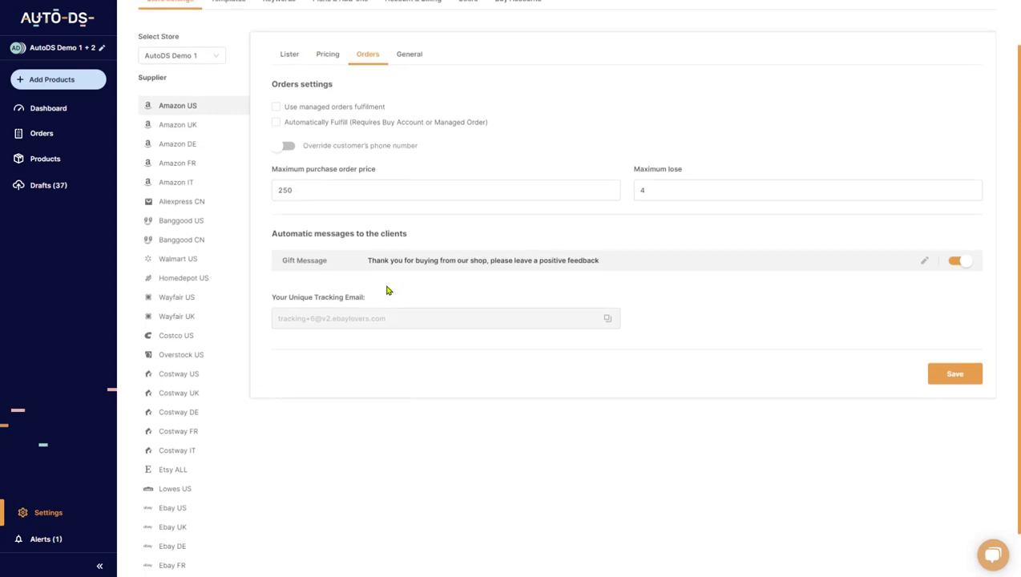
{"action": "scroll", "coordinate": [386, 290], "scroll_direction": "up", "scroll_amount": 1}
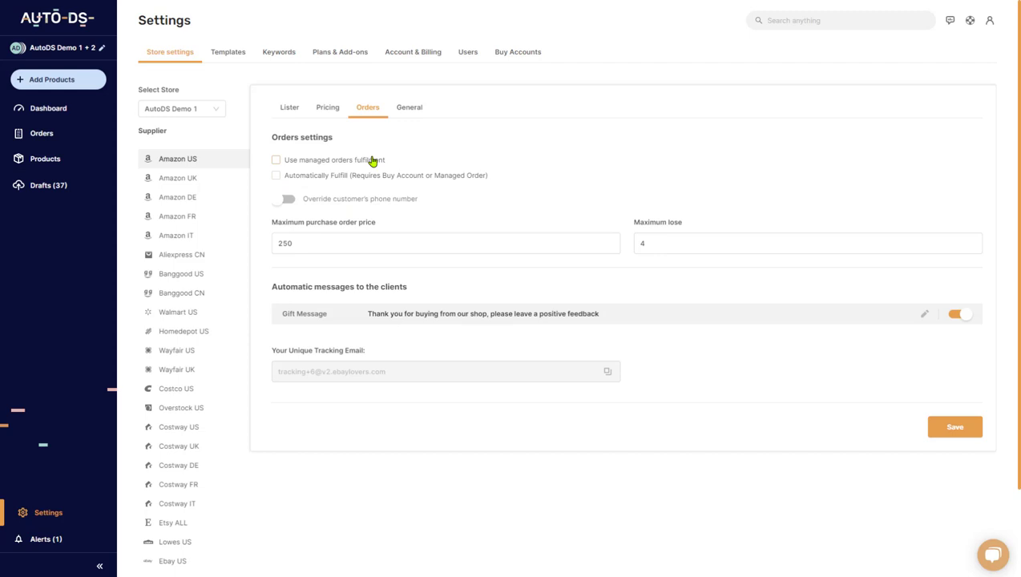
{"action": "left_click", "coordinate": [410, 110]}
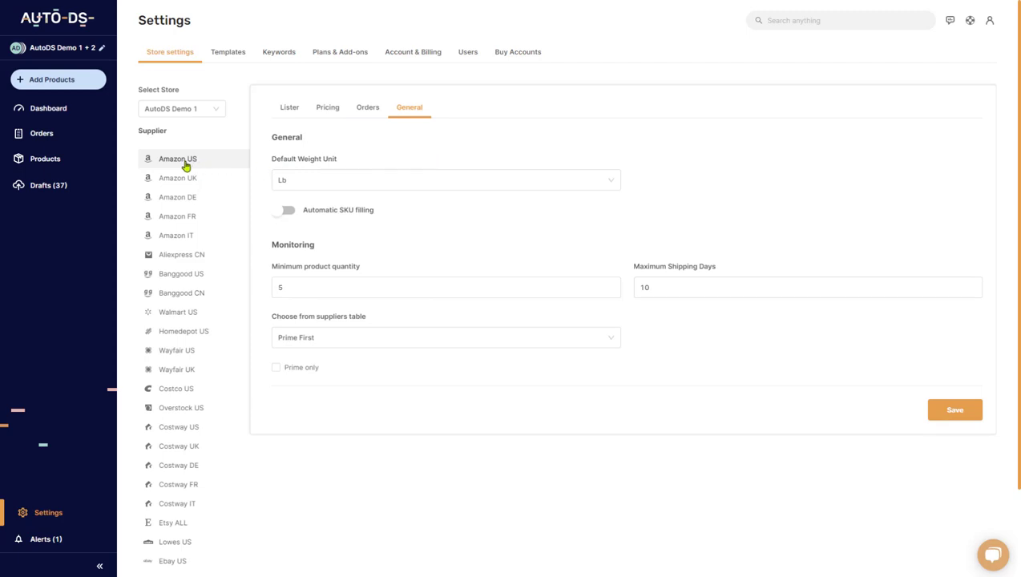
Look through the Default Weight Unit options, then try Automatic SKU filling and switch it back off.
{"action": "left_click", "coordinate": [320, 181]}
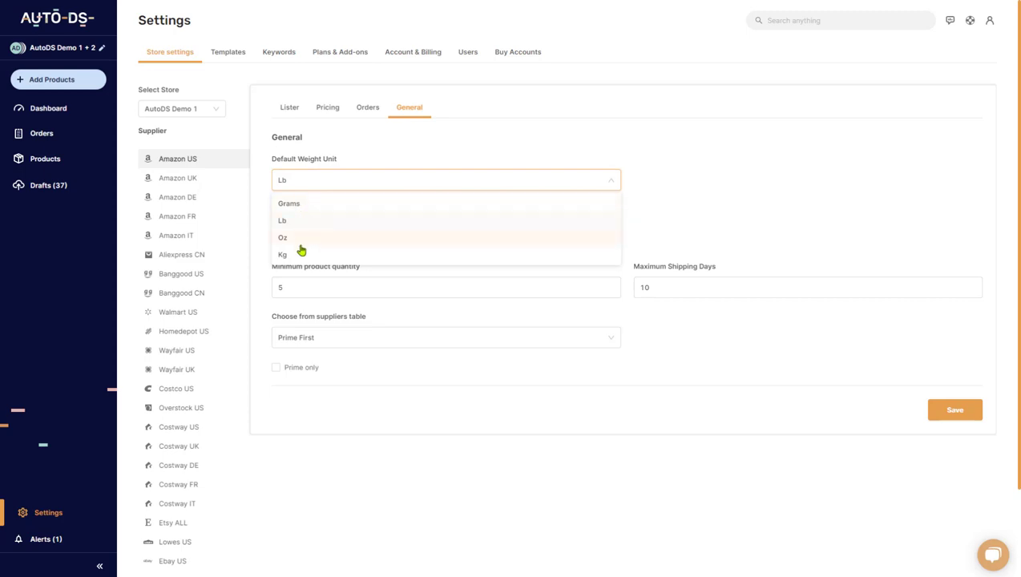
{"action": "left_click", "coordinate": [615, 183]}
{"action": "left_click", "coordinate": [288, 211]}
{"action": "left_click", "coordinate": [293, 214]}
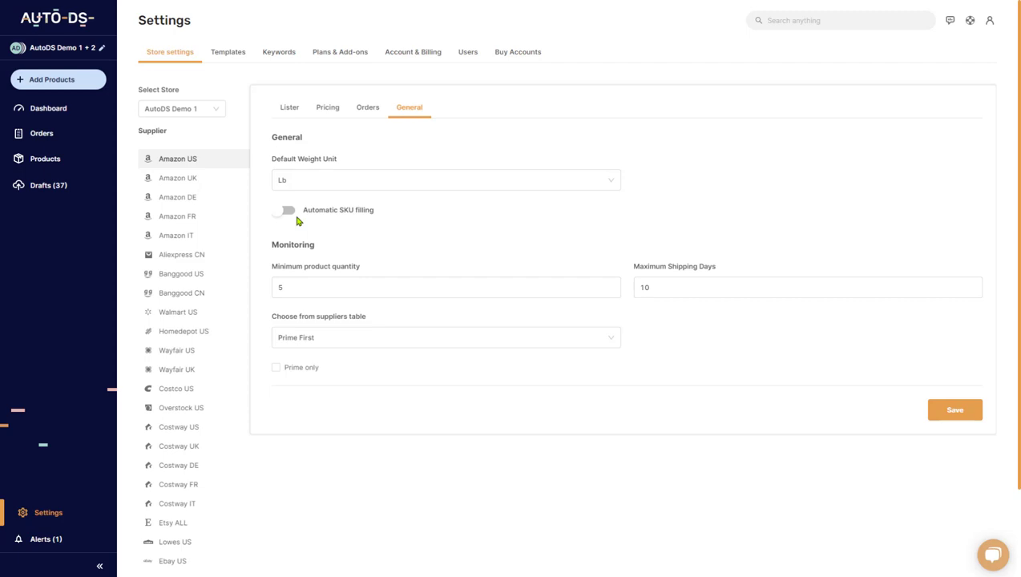
Set the Minimum product quantity for monitoring to 3.
{"action": "scroll", "coordinate": [300, 227], "scroll_direction": "down", "scroll_amount": 2}
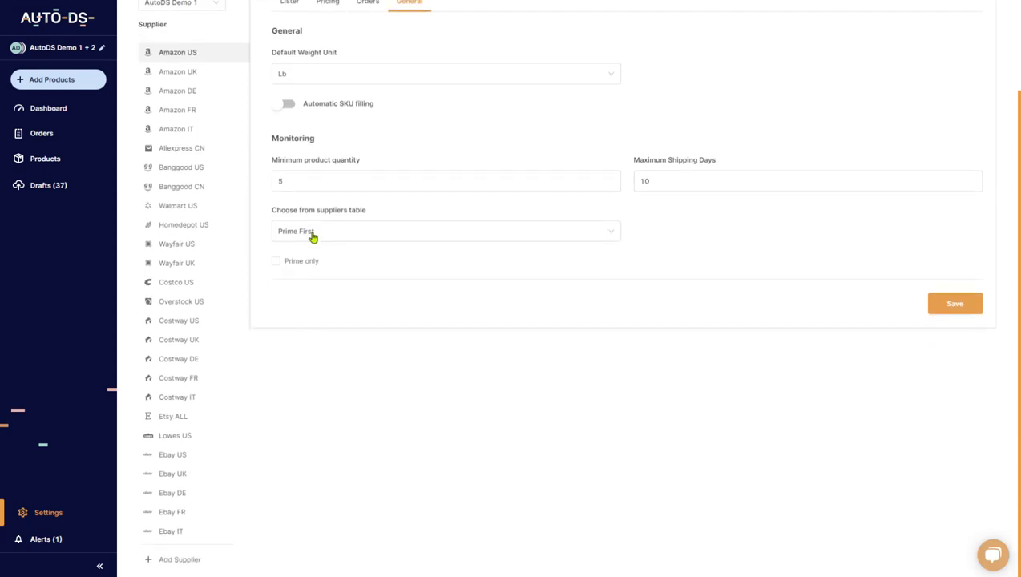
{"action": "double_click", "coordinate": [302, 180]}
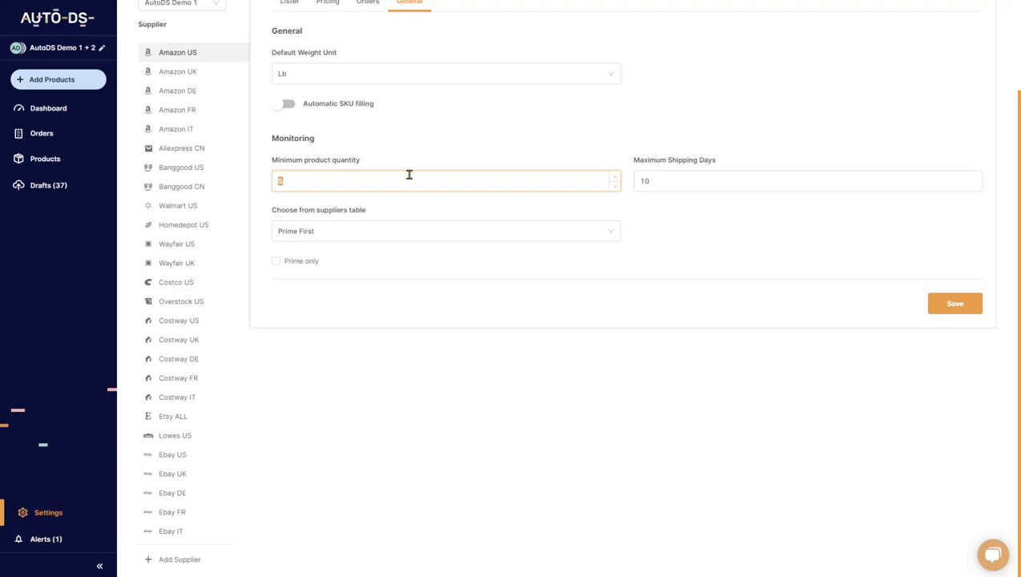
{"action": "type", "text": "3"}
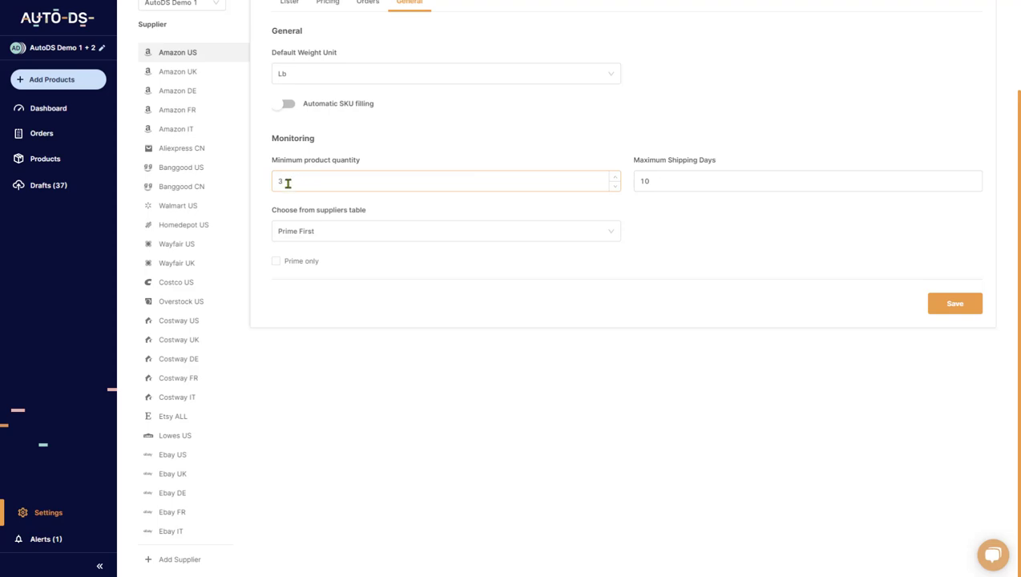
{"action": "left_click_drag", "start_coordinate": [286, 183], "coordinate": [271, 189]}
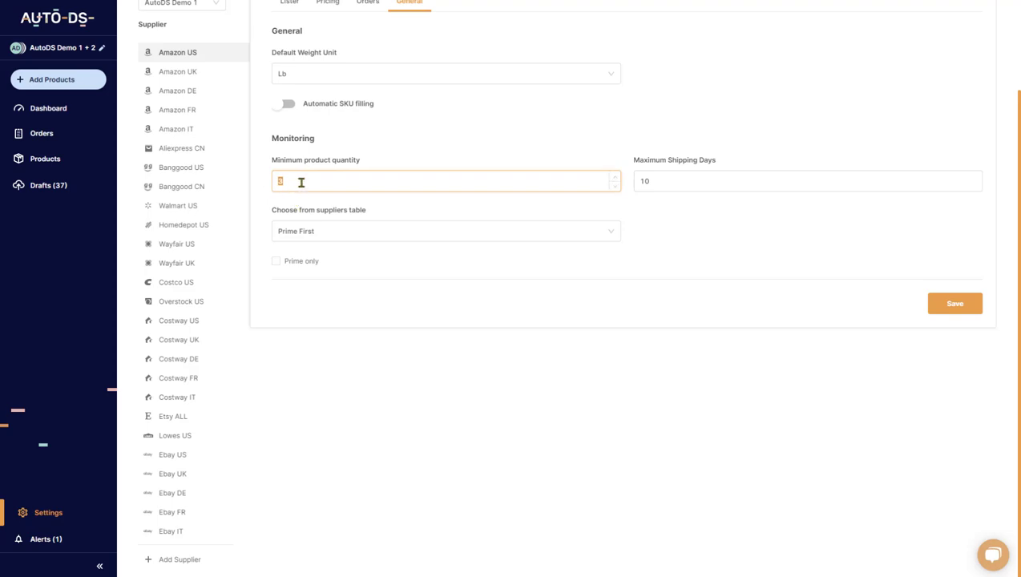
Try setting the Maximum Shipping Days for monitoring to 15.
{"action": "key", "text": "Tab"}
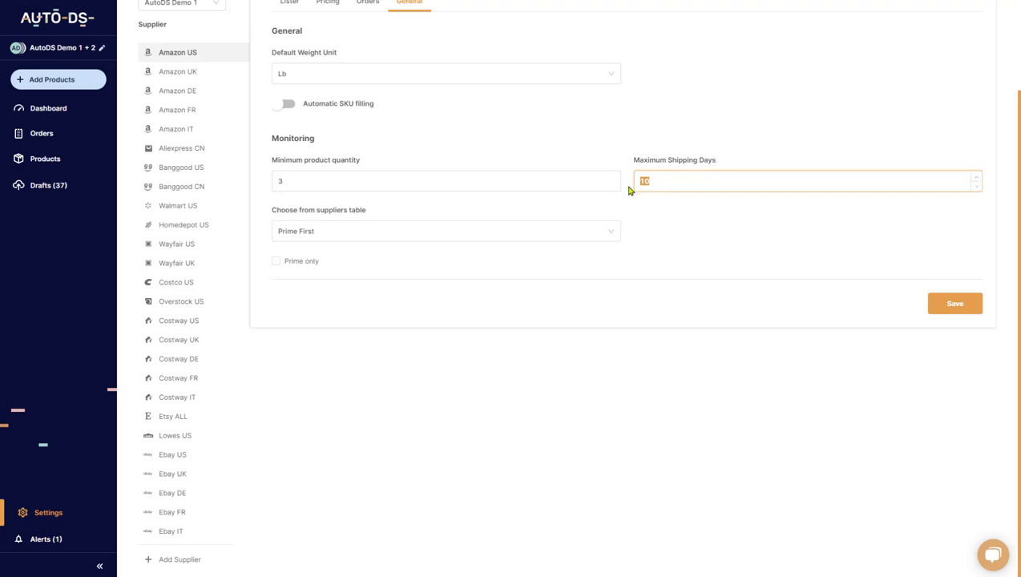
{"action": "type", "text": "15"}
{"action": "double_click", "coordinate": [651, 179]}
{"action": "left_click", "coordinate": [645, 217]}
Choose Prime First for the suppliers table and enable Prime only.
{"action": "scroll", "coordinate": [649, 218], "scroll_direction": "up", "scroll_amount": 2}
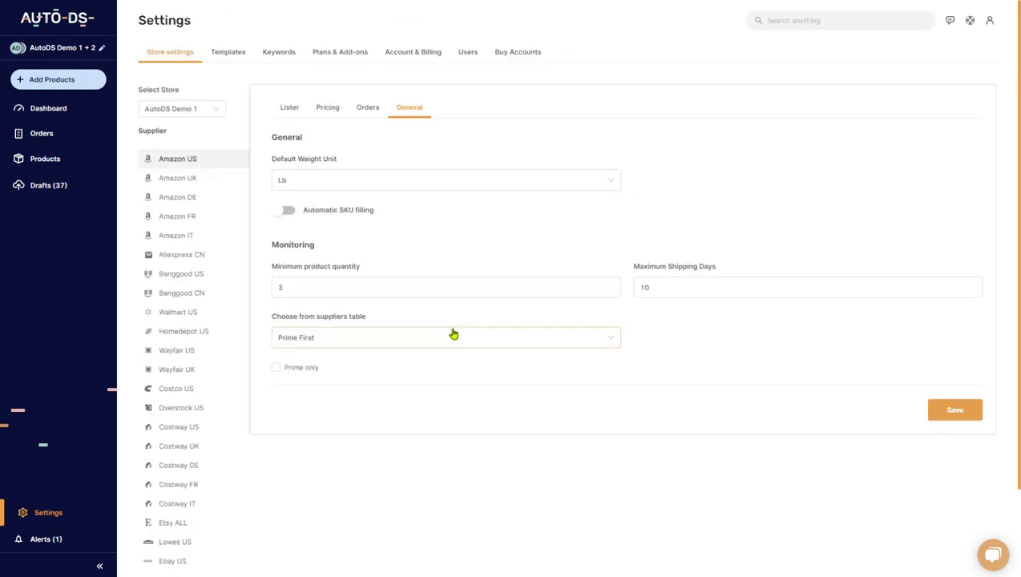
{"action": "left_click", "coordinate": [370, 344]}
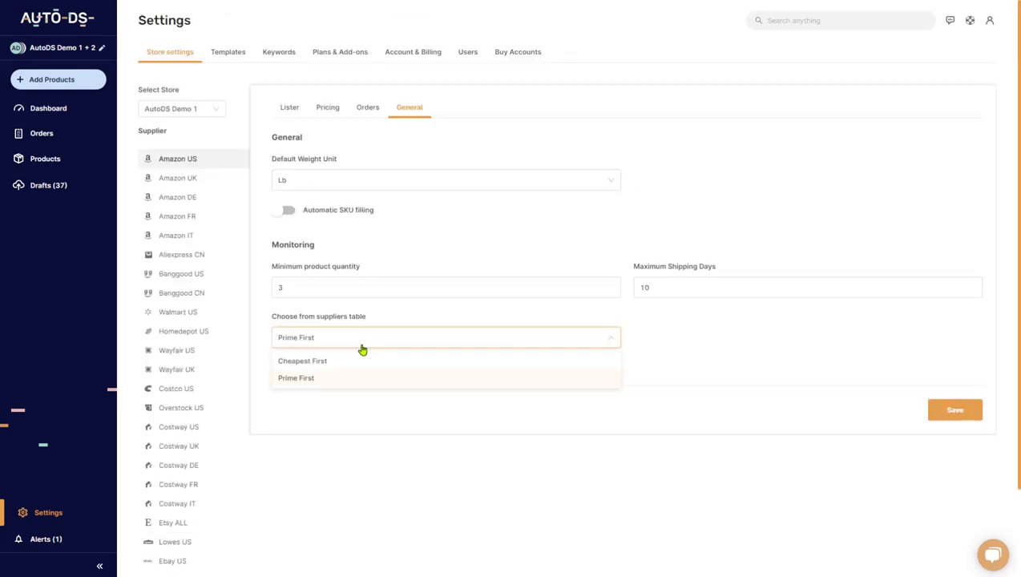
{"action": "left_click", "coordinate": [324, 383]}
{"action": "left_click", "coordinate": [277, 369]}
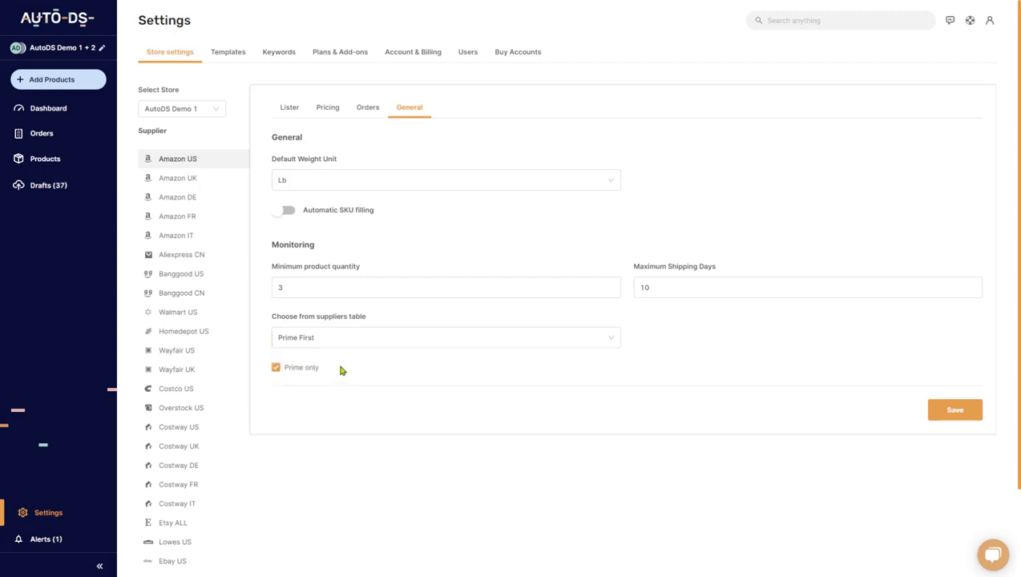
Change the suppliers table choice to Cheapest First, and toggle Prime only off and back on.
{"action": "left_click", "coordinate": [322, 344]}
{"action": "left_click", "coordinate": [317, 361]}
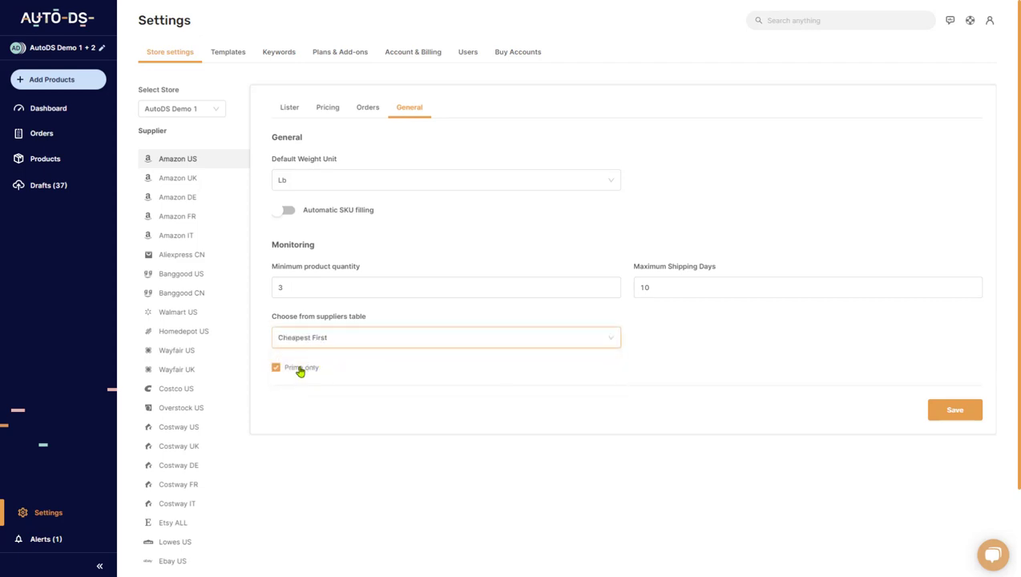
{"action": "left_click", "coordinate": [300, 371]}
{"action": "left_click", "coordinate": [296, 373]}
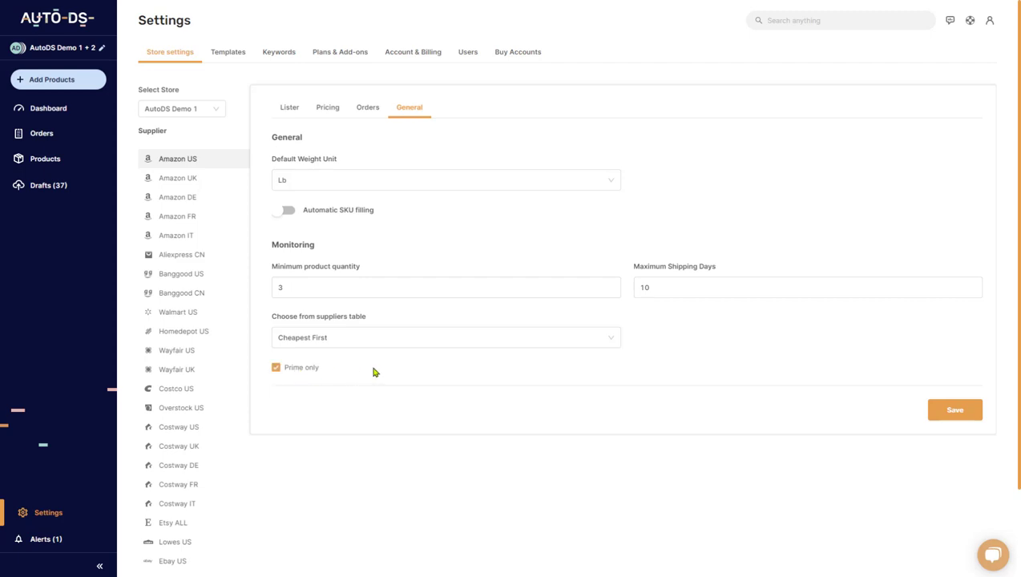